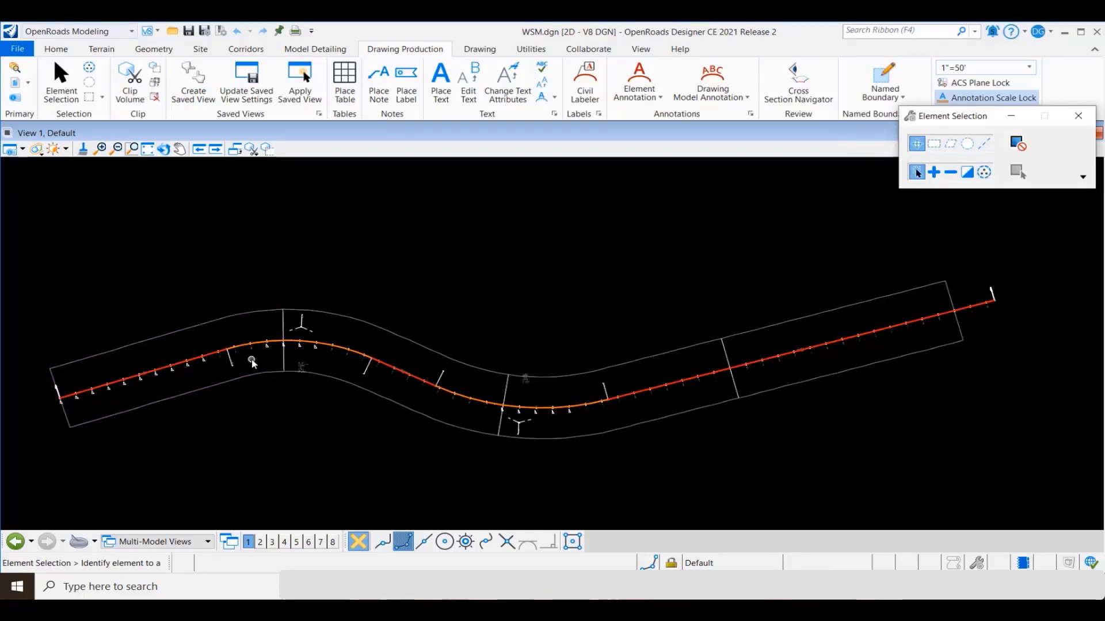
# Step: Confirm the curve data and station labels are legacy annotation cells, then return to Home tools
pyautogui.scroll(5, 254, 362)
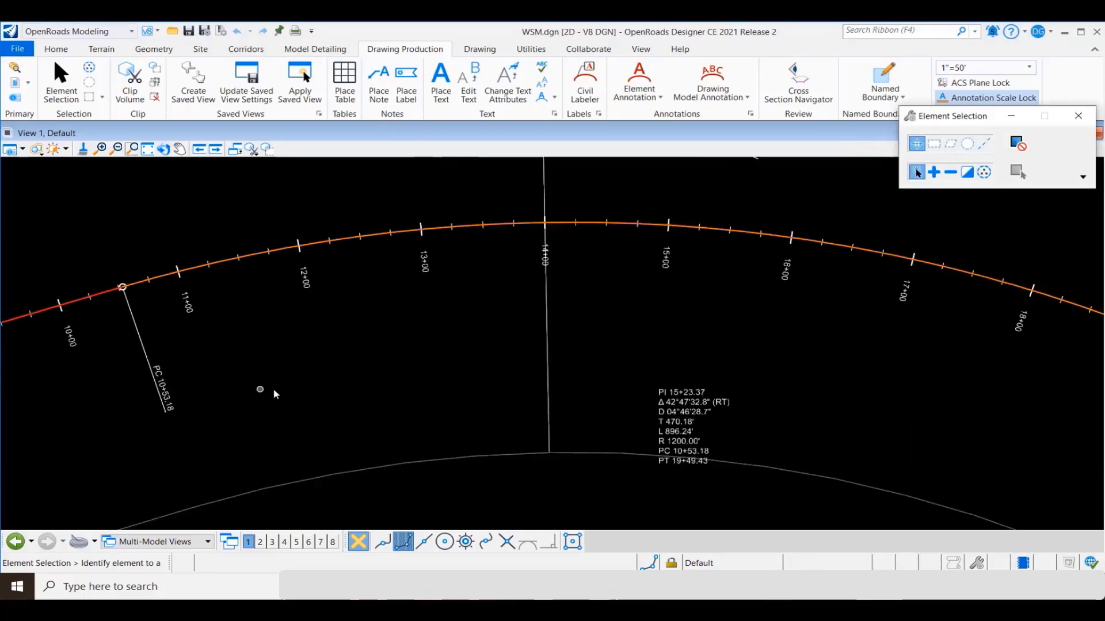
pyautogui.moveTo(668, 404)
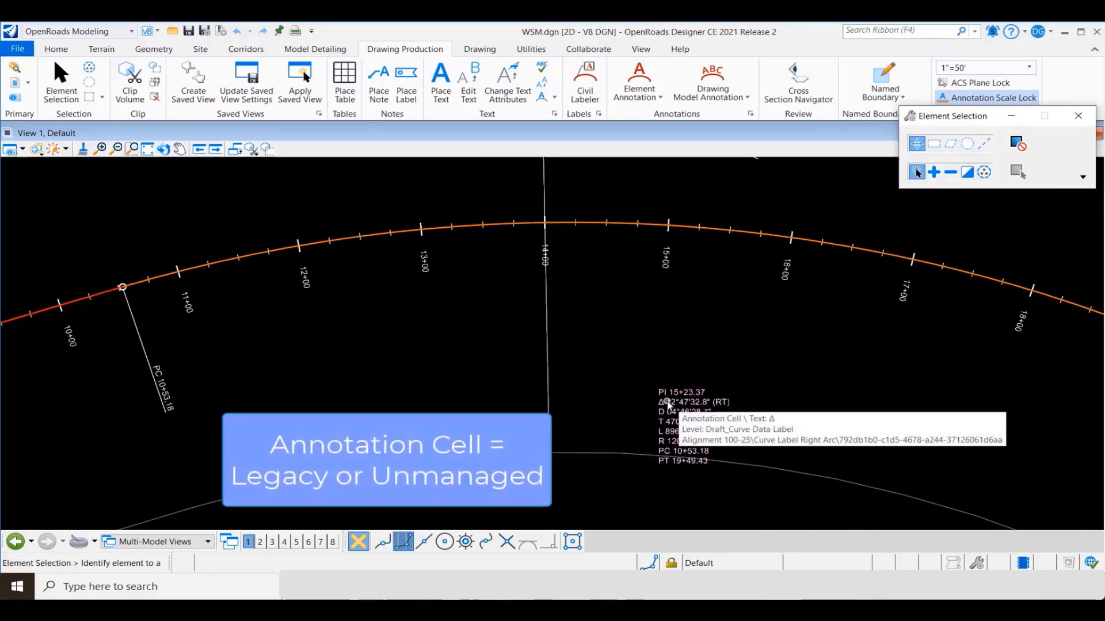
pyautogui.moveTo(666, 266)
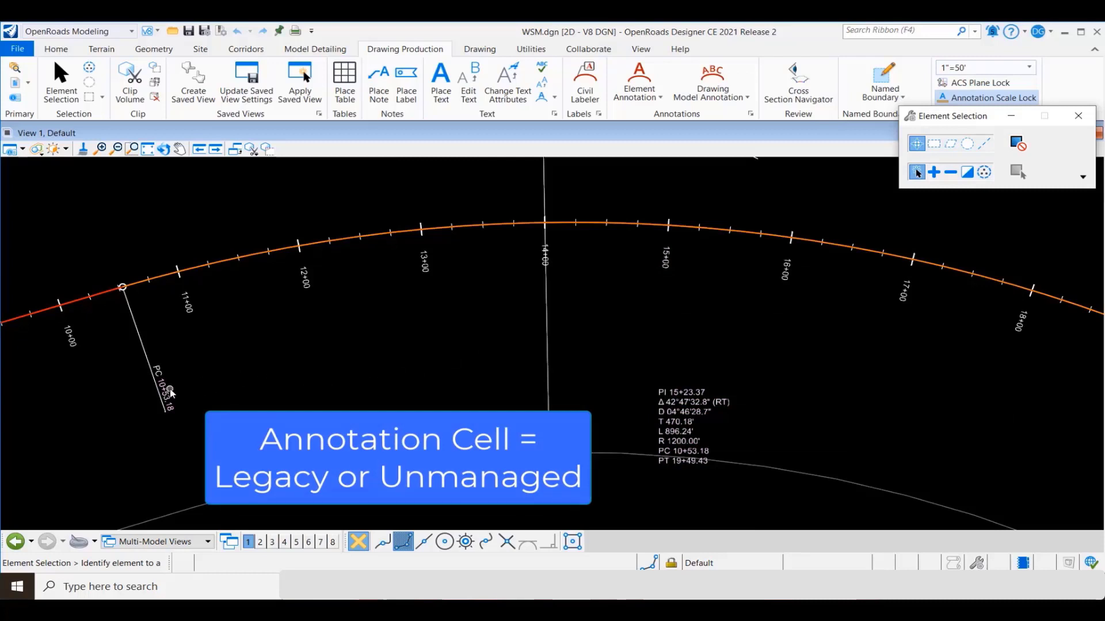
pyautogui.moveTo(167, 393)
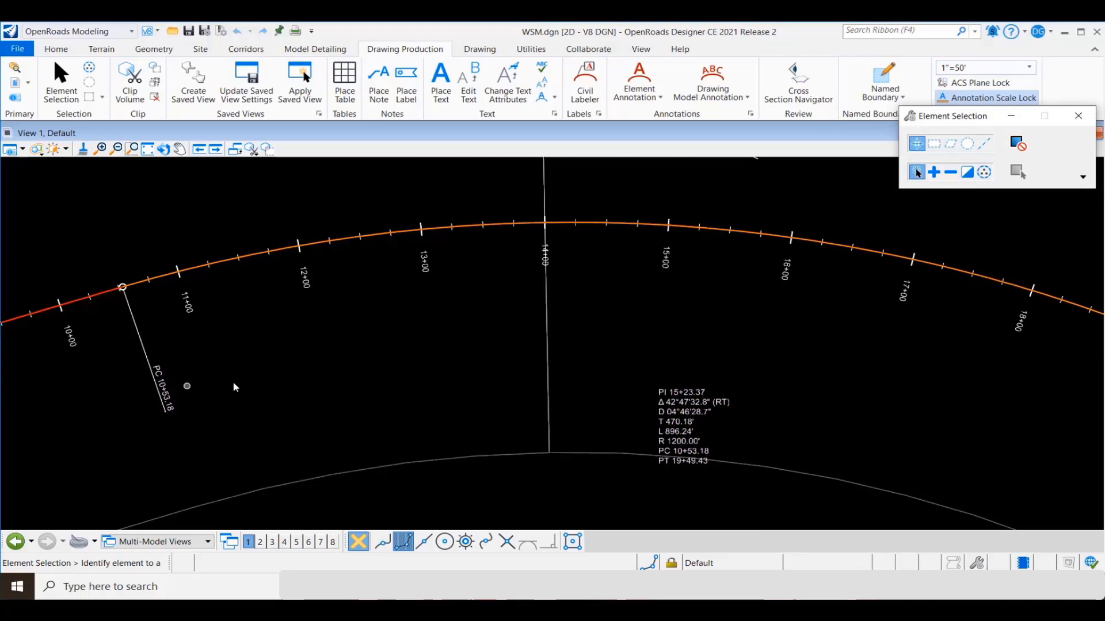
pyautogui.scroll(-1, 504, 400)
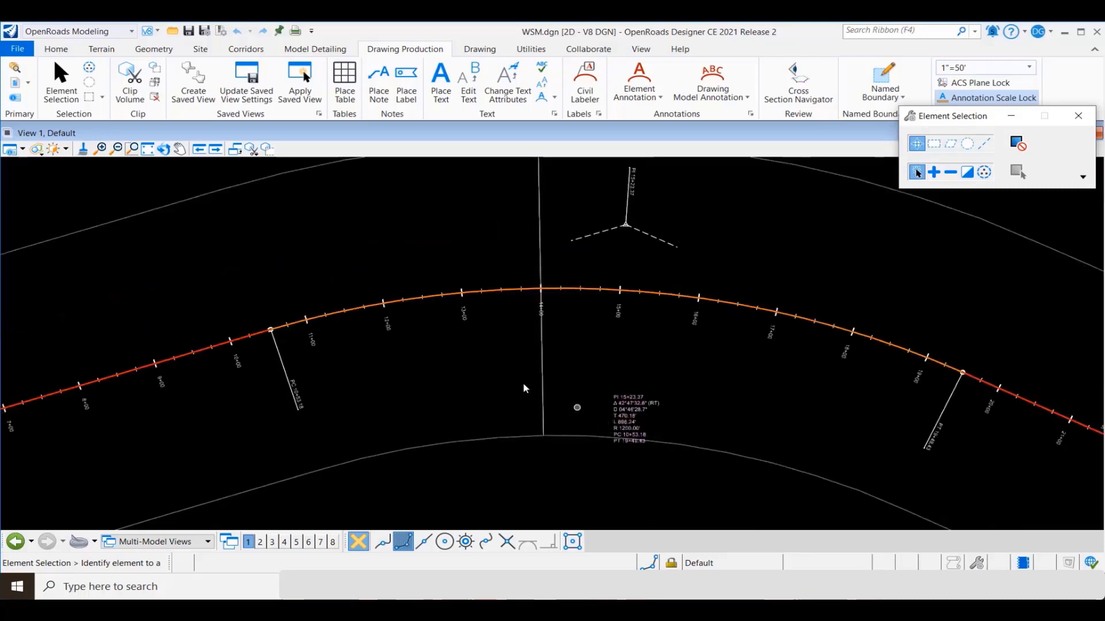
pyautogui.click(58, 50)
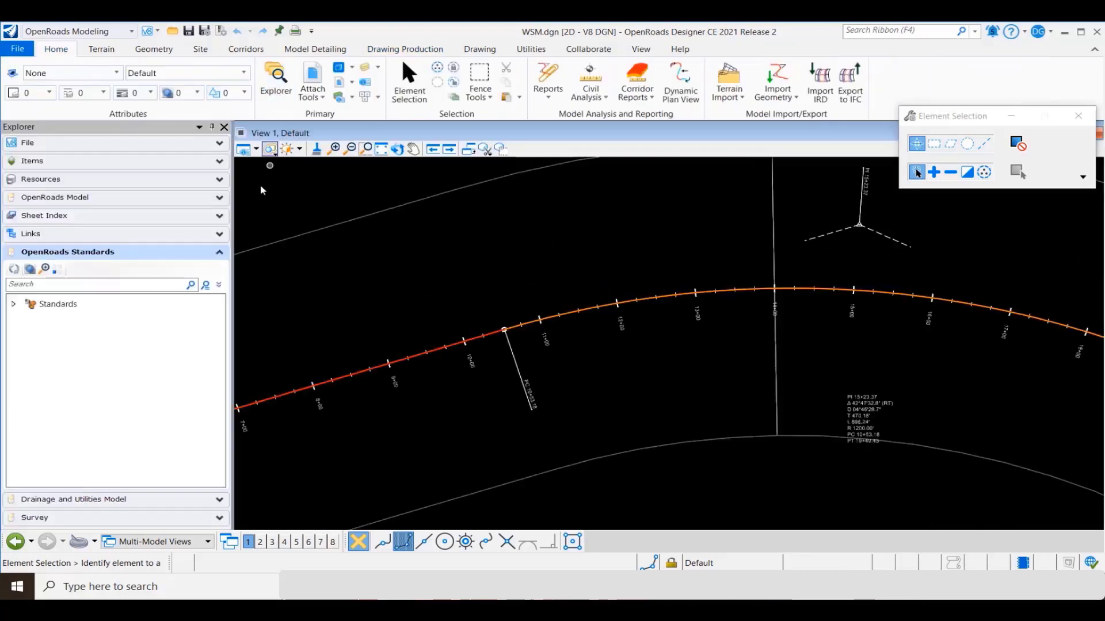
# Step: Open the annotation manager for Alignment 100-25 from the WSM.dgn Plan > Linear > Road annotation groups
pyautogui.click(14, 304)
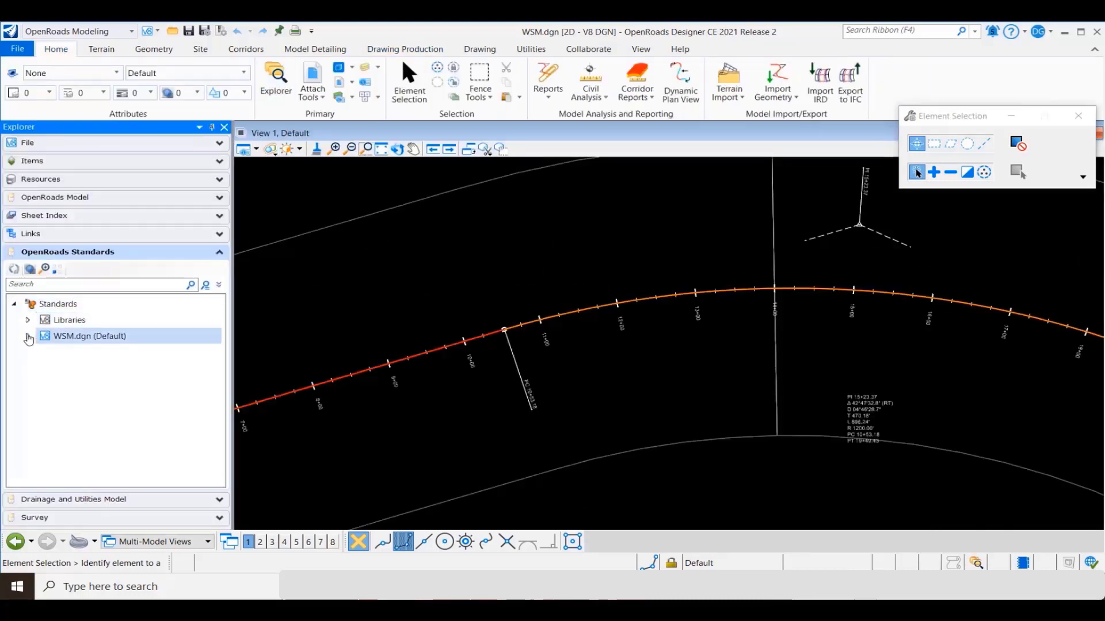
pyautogui.click(28, 336)
pyautogui.click(42, 384)
pyautogui.click(57, 401)
pyautogui.click(71, 433)
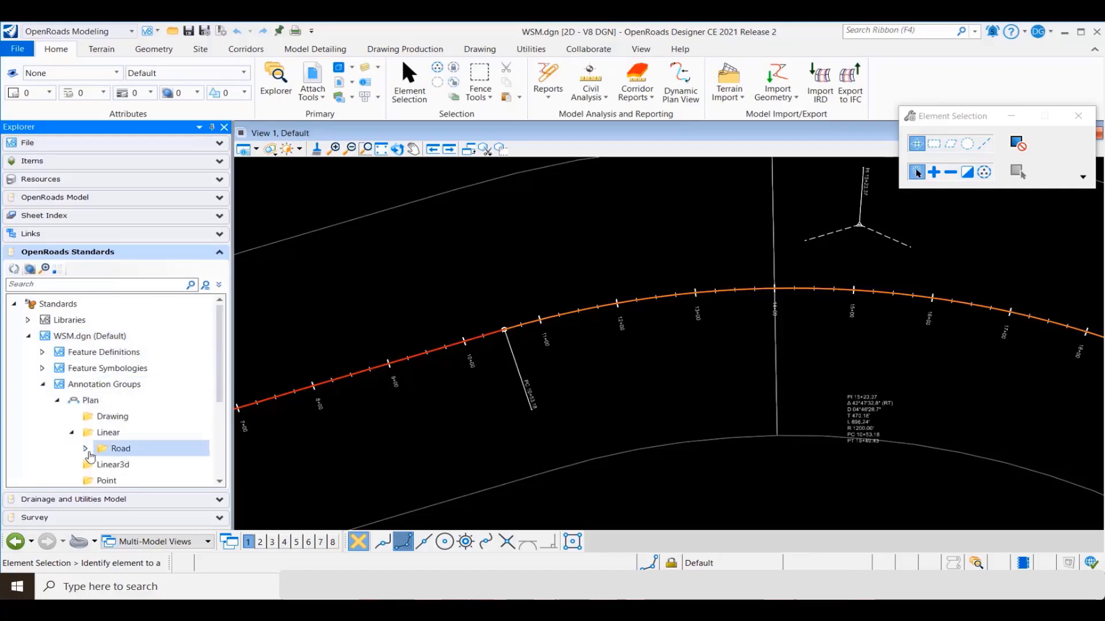
pyautogui.click(86, 450)
pyautogui.rightClick(140, 464)
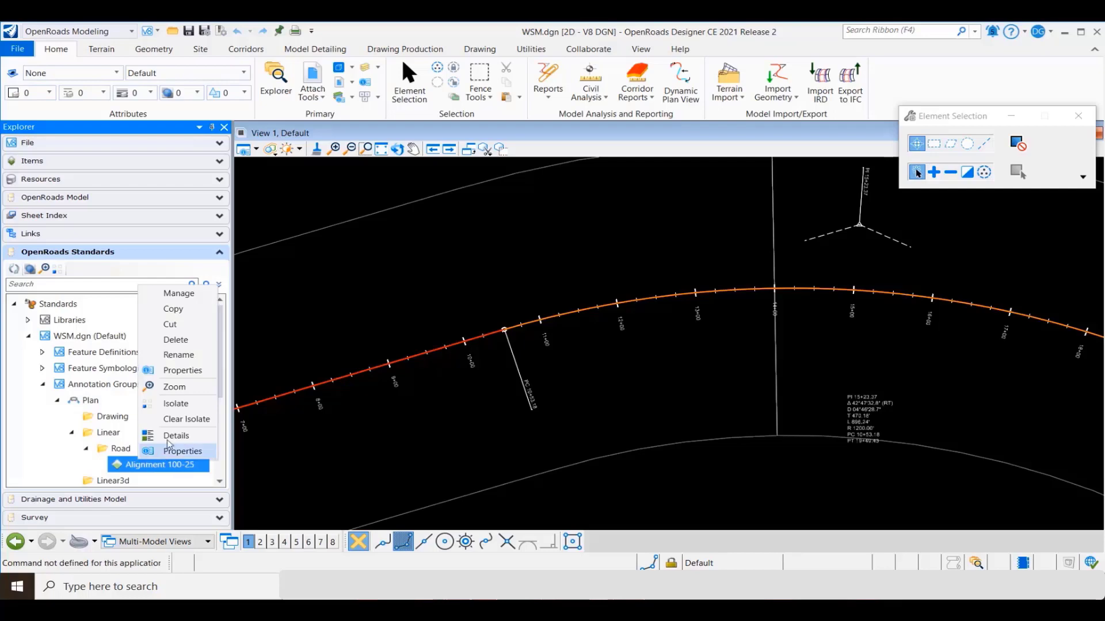
pyautogui.click(163, 296)
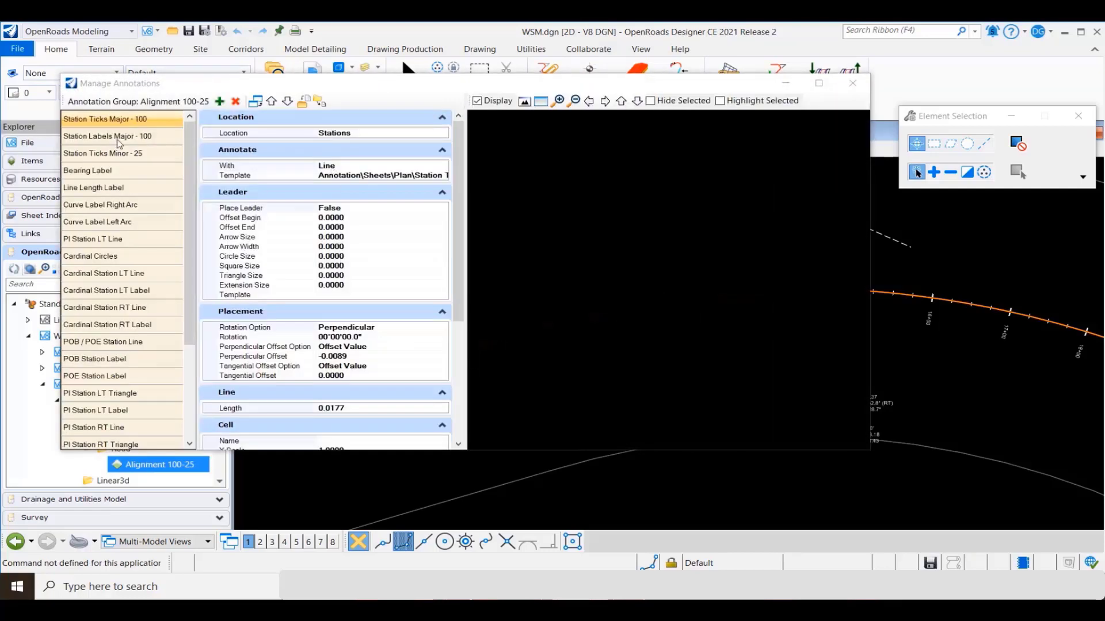
# Step: Set Manage Modifications to True for Station Labels Major - 100
pyautogui.click(118, 142)
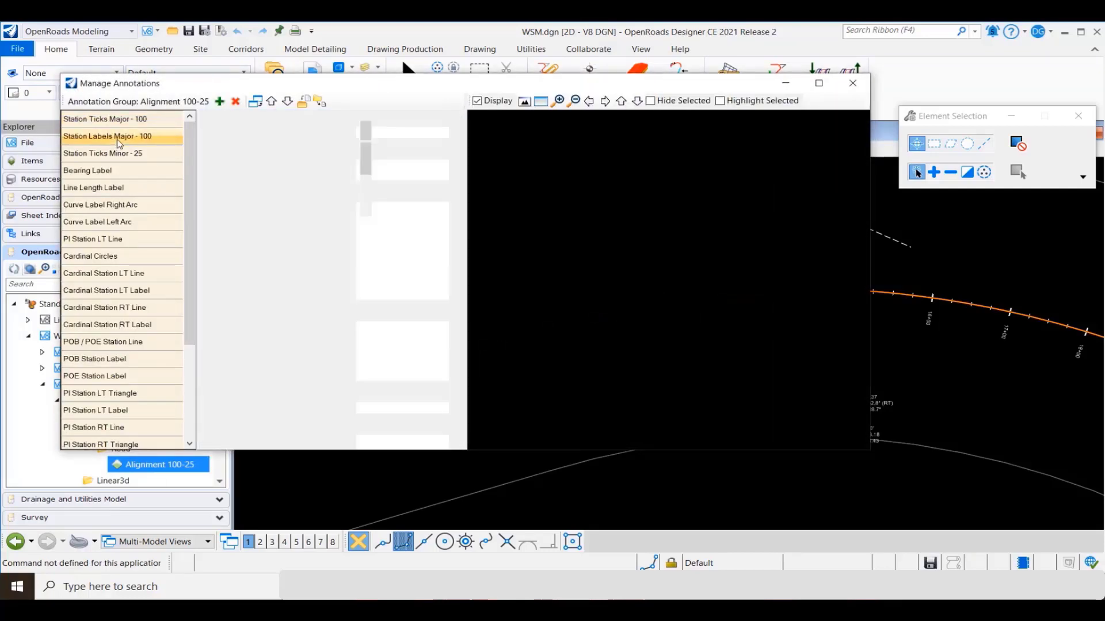
pyautogui.scroll(-1, 460, 235)
pyautogui.scroll(-5, 460, 236)
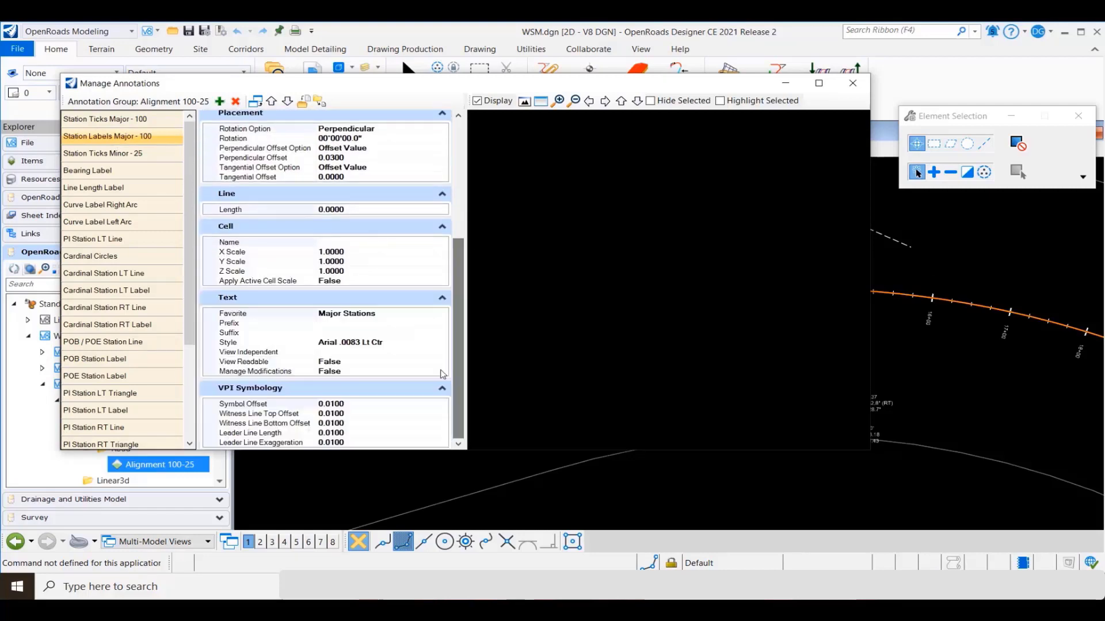
pyautogui.click(372, 371)
pyautogui.click(442, 371)
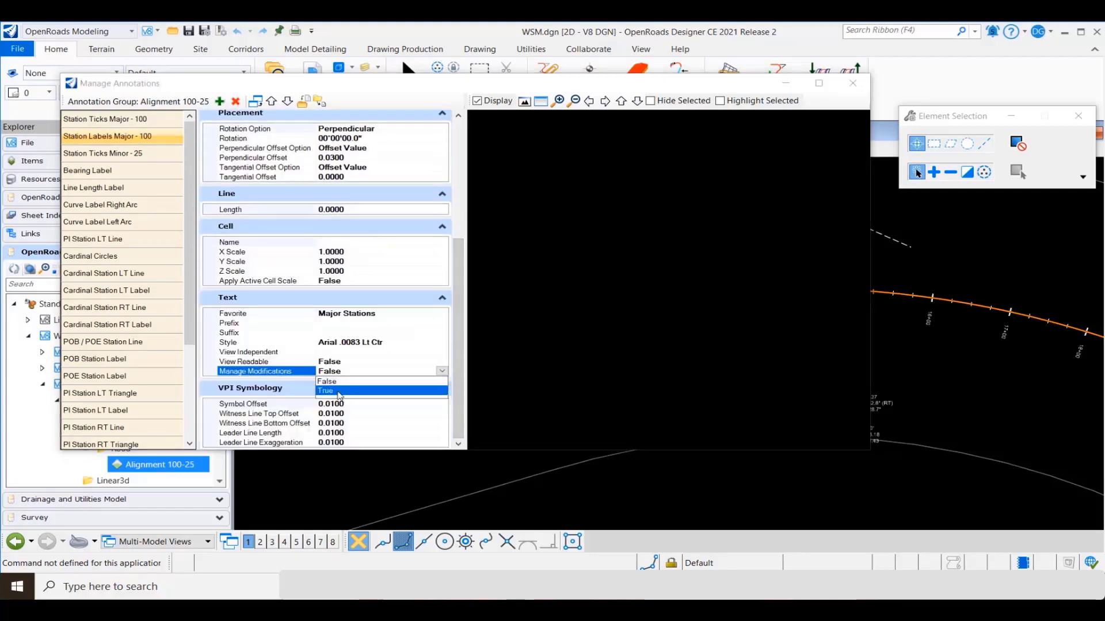
pyautogui.click(344, 391)
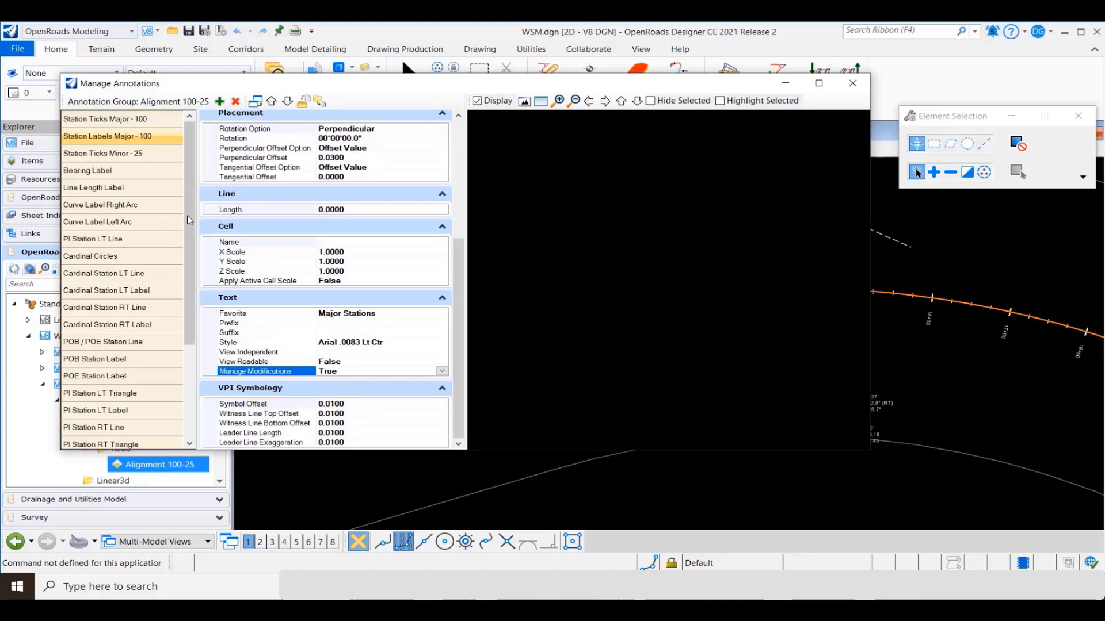
# Step: Set Manage Modifications to True for the curve, POB Station and Cardinal Station RT labels
pyautogui.click(122, 206)
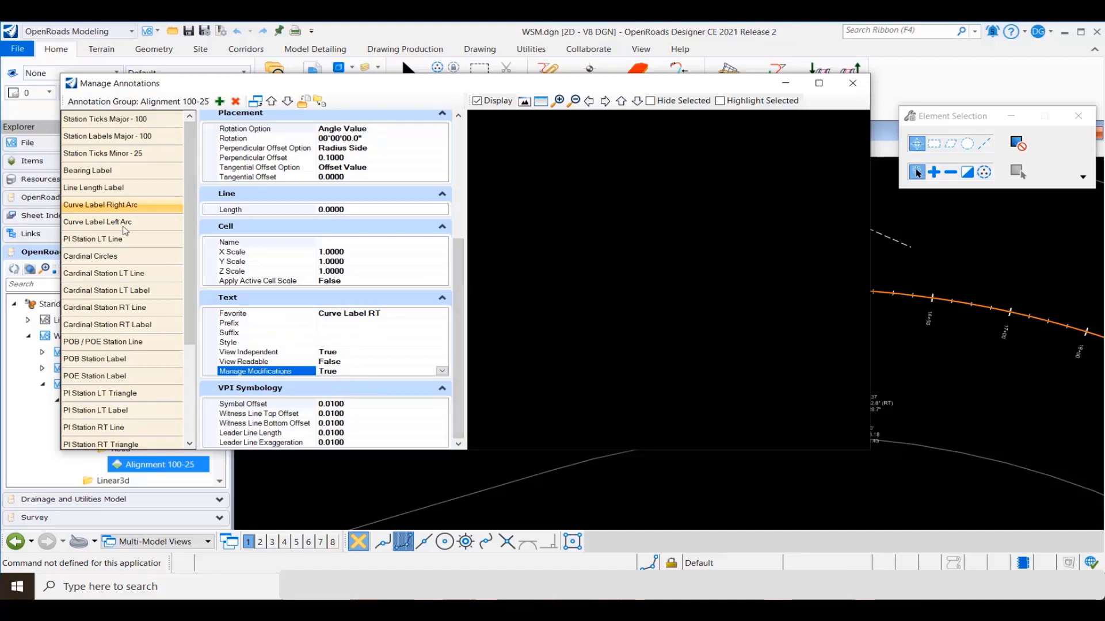
pyautogui.click(126, 225)
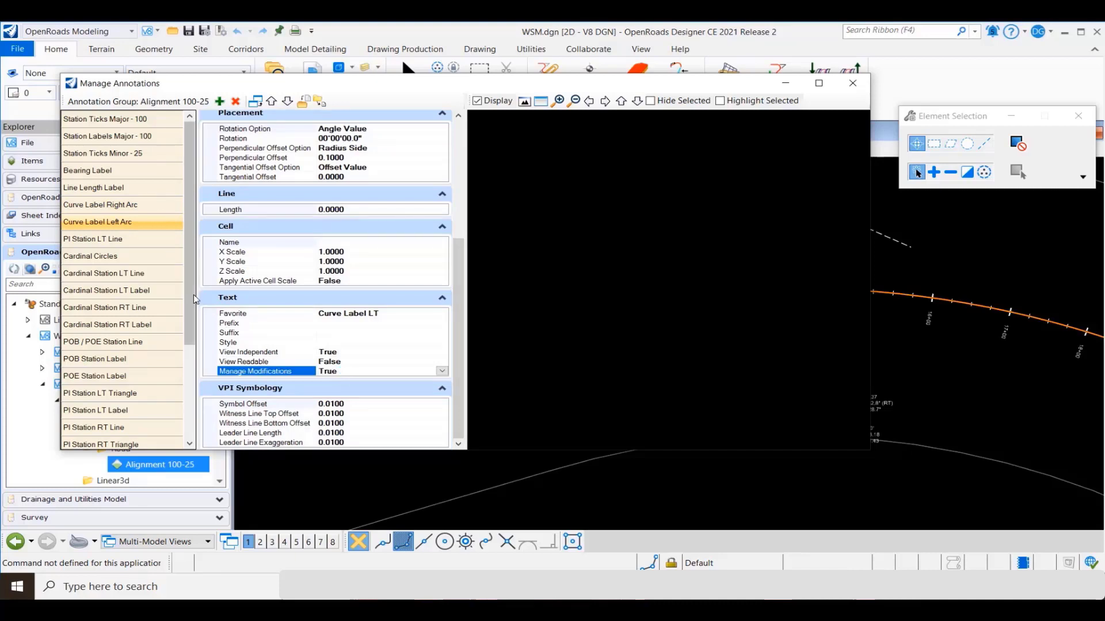
pyautogui.scroll(-1, 102, 324)
pyautogui.click(102, 309)
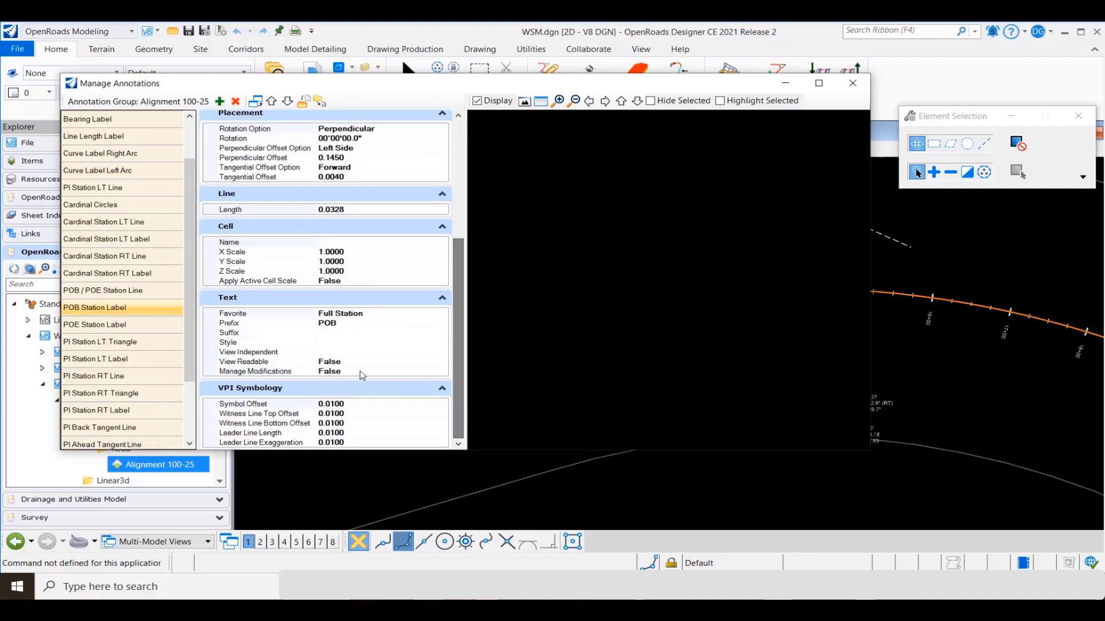
pyautogui.click(355, 371)
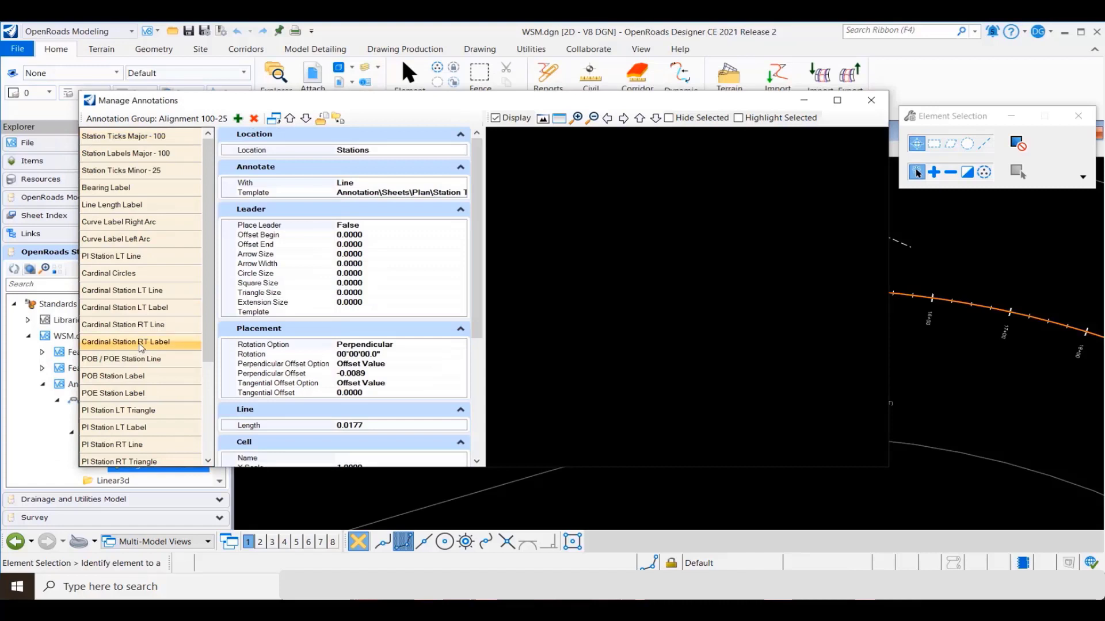
pyautogui.scroll(-3, 377, 393)
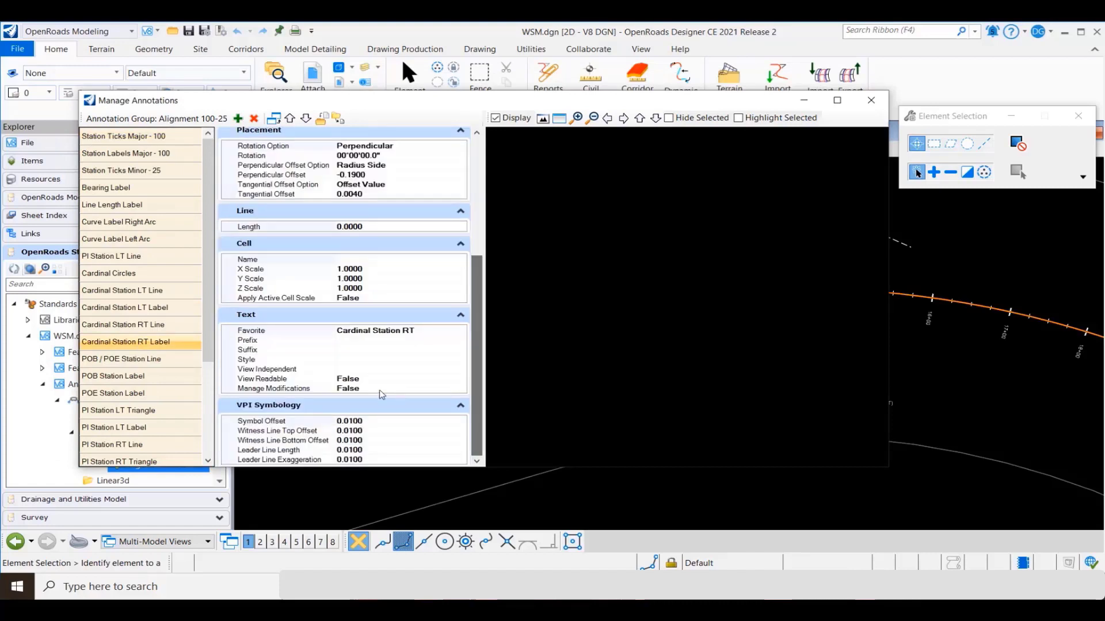
pyautogui.click(375, 390)
pyautogui.doubleClick(372, 385)
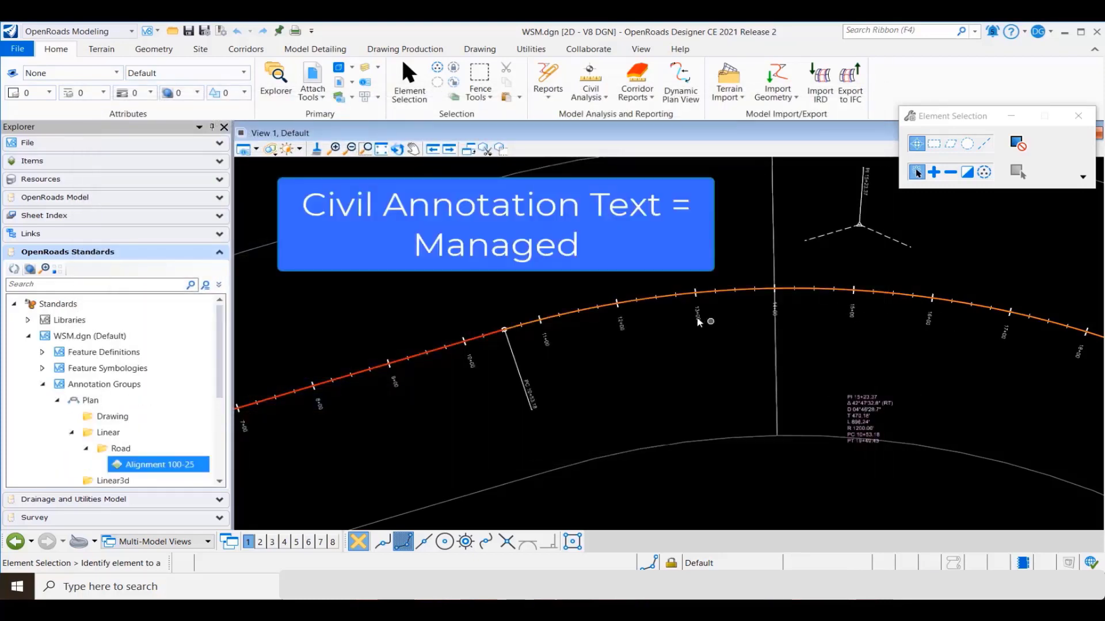
# Step: Confirm the labels read as Civil Annotation Text and zoom to the POB 0+00.00 label
pyautogui.moveTo(697, 316)
pyautogui.moveTo(534, 391)
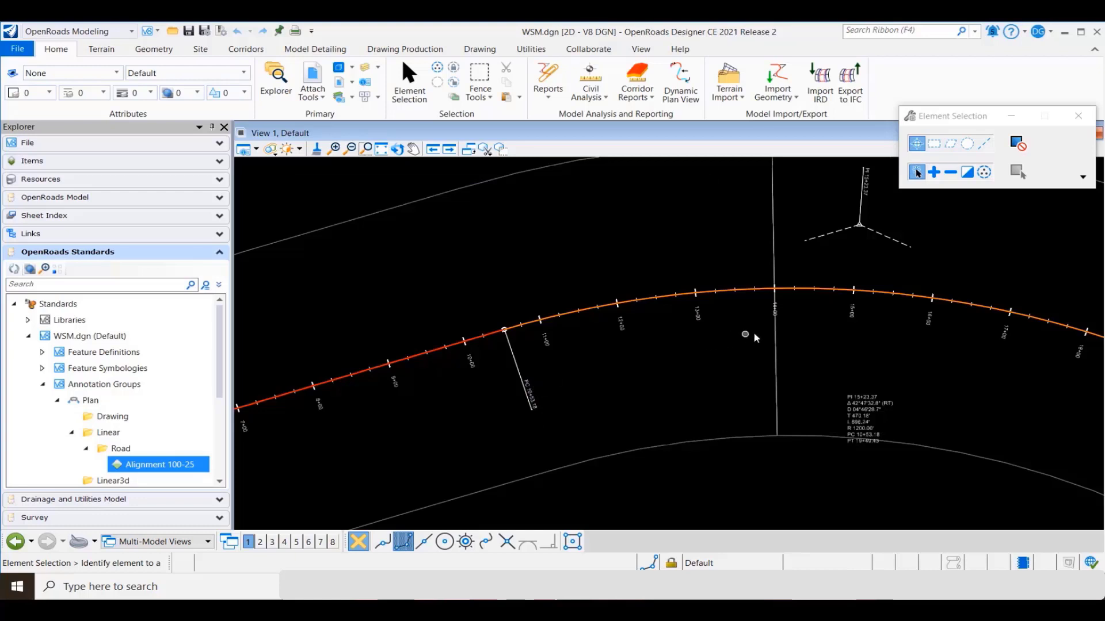
pyautogui.scroll(-2, 791, 327)
pyautogui.scroll(3, 515, 371)
pyautogui.scroll(2, 515, 371)
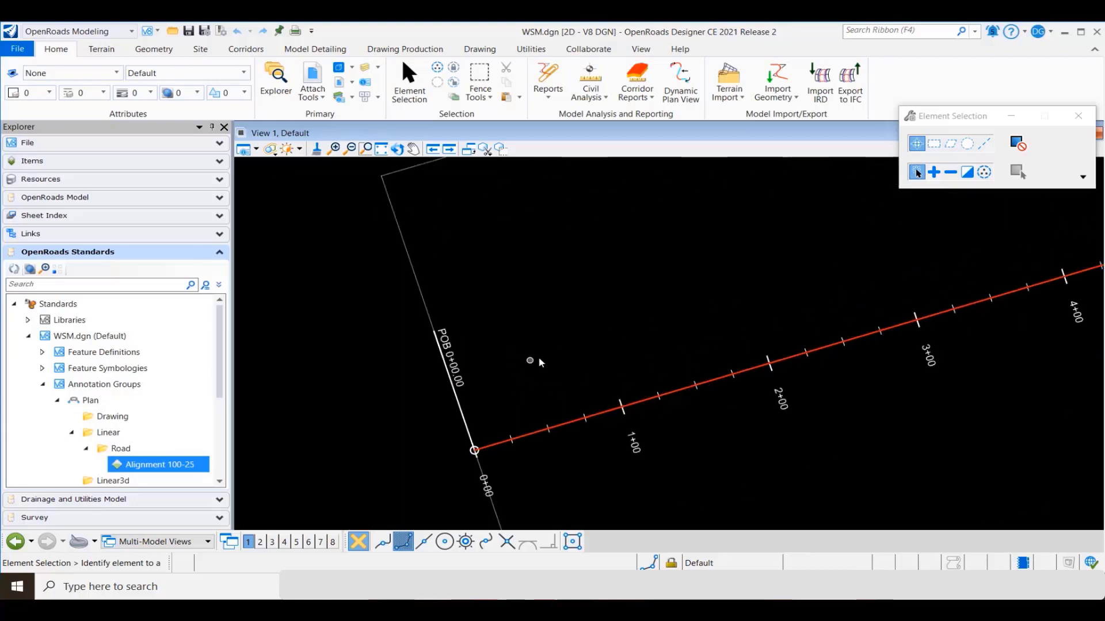
# Step: Review the POB 0+00.00 label's Location placement options in QuickProperties
pyautogui.click(451, 344)
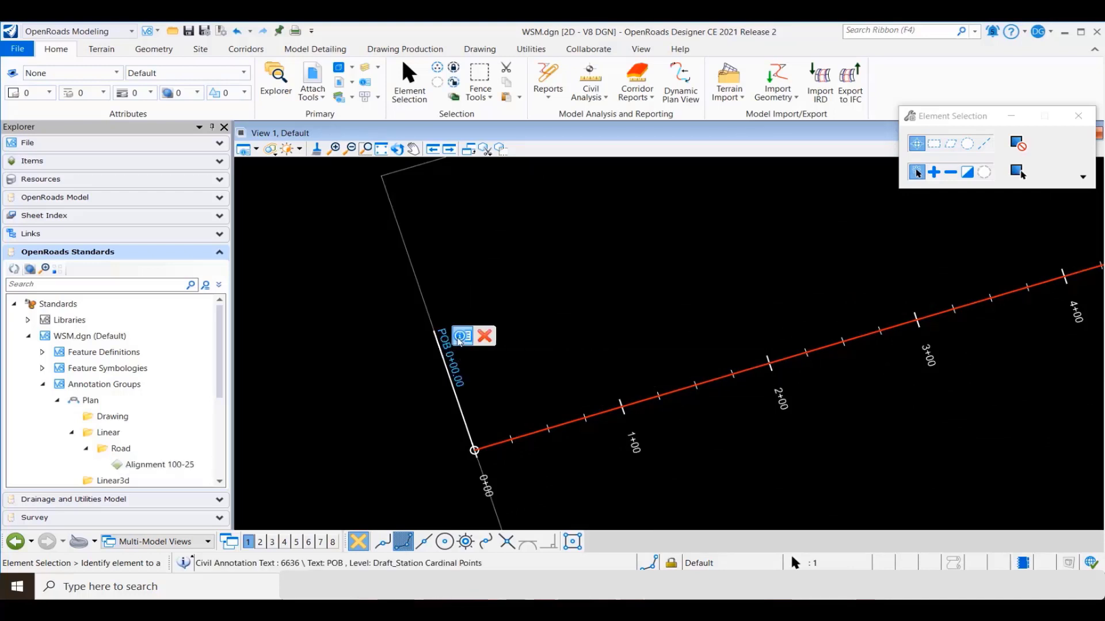
pyautogui.moveTo(460, 340)
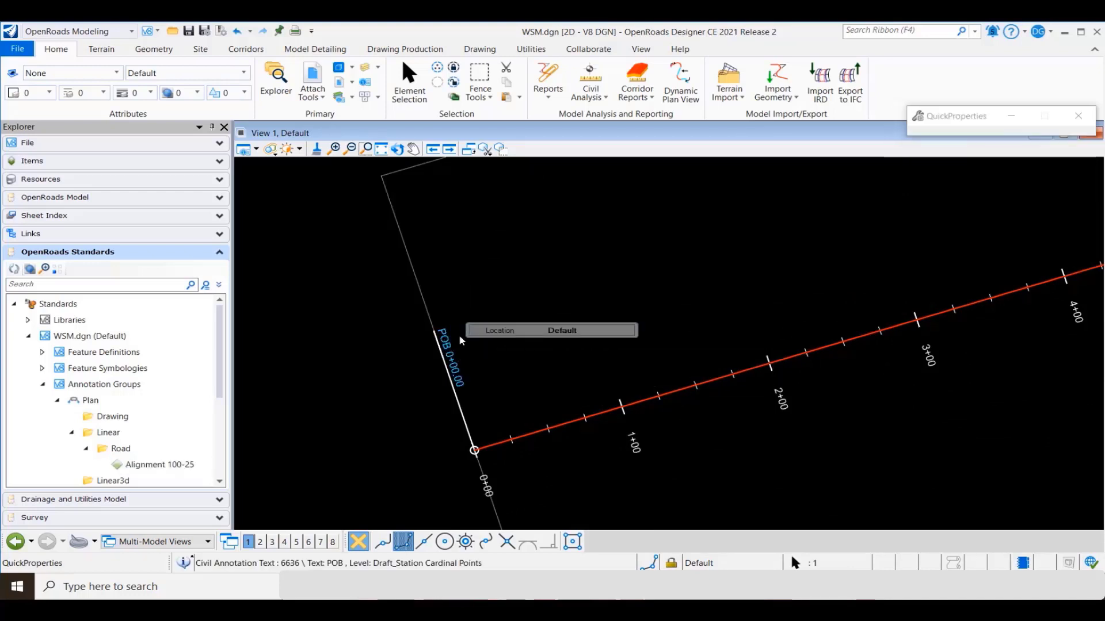
pyautogui.click(588, 333)
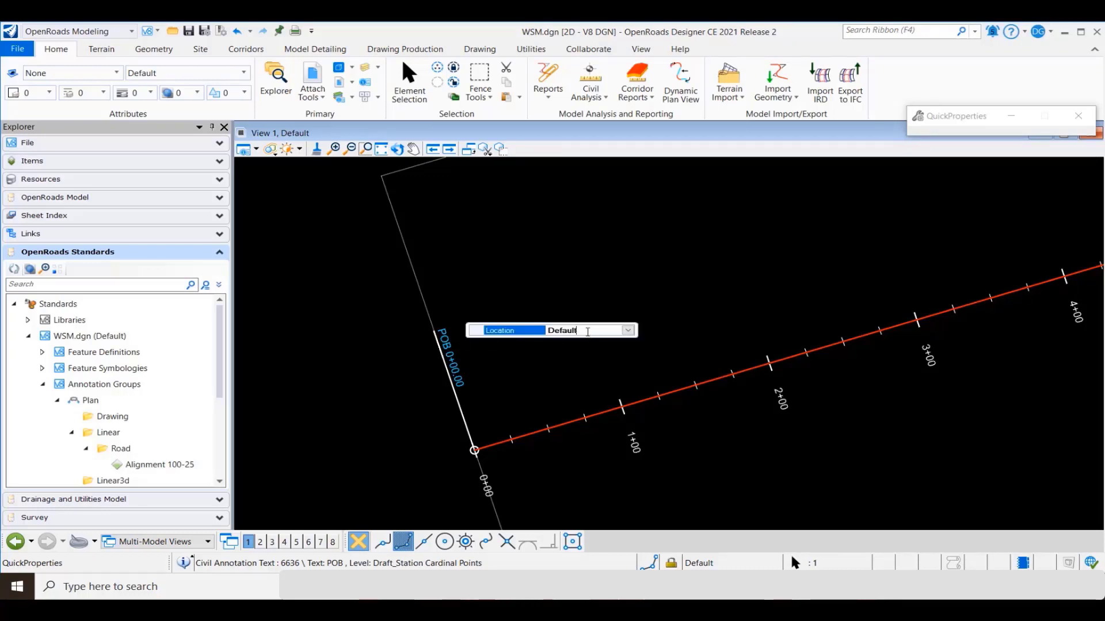
pyautogui.click(628, 331)
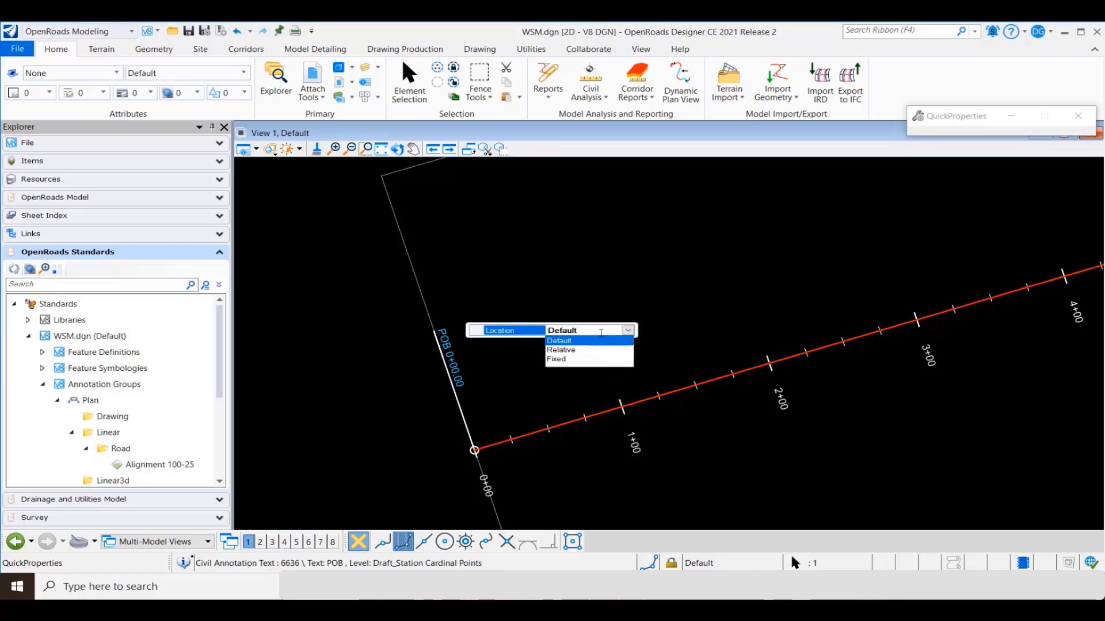
pyautogui.click(600, 340)
pyautogui.scroll(-7, 639, 107)
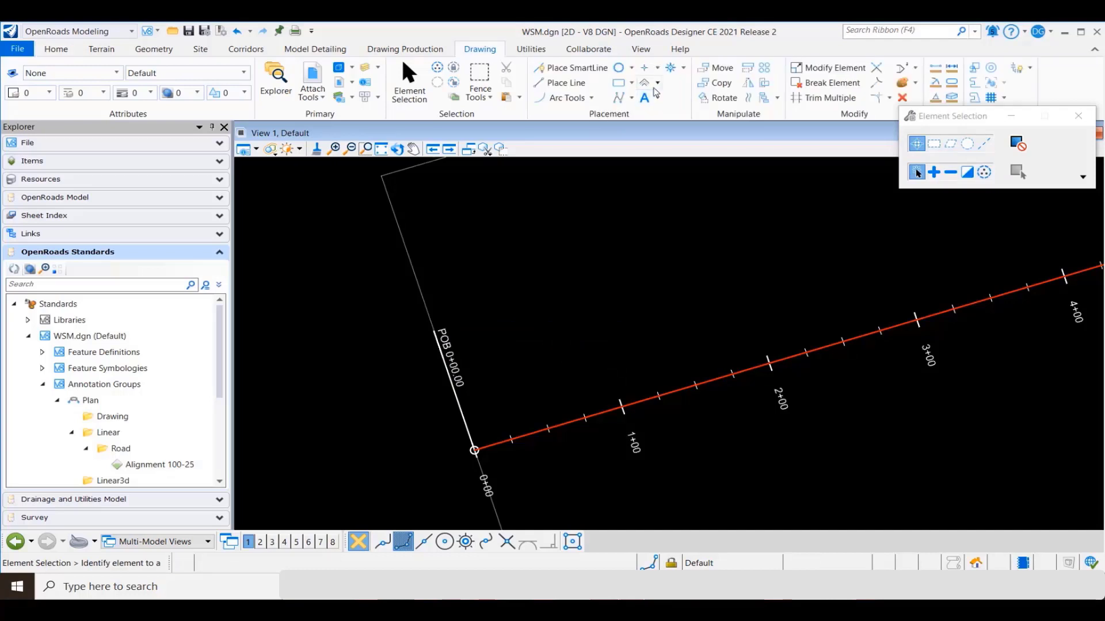
# Step: Move the POB label away from the alignment start and reselect it to check Relative
pyautogui.click(715, 69)
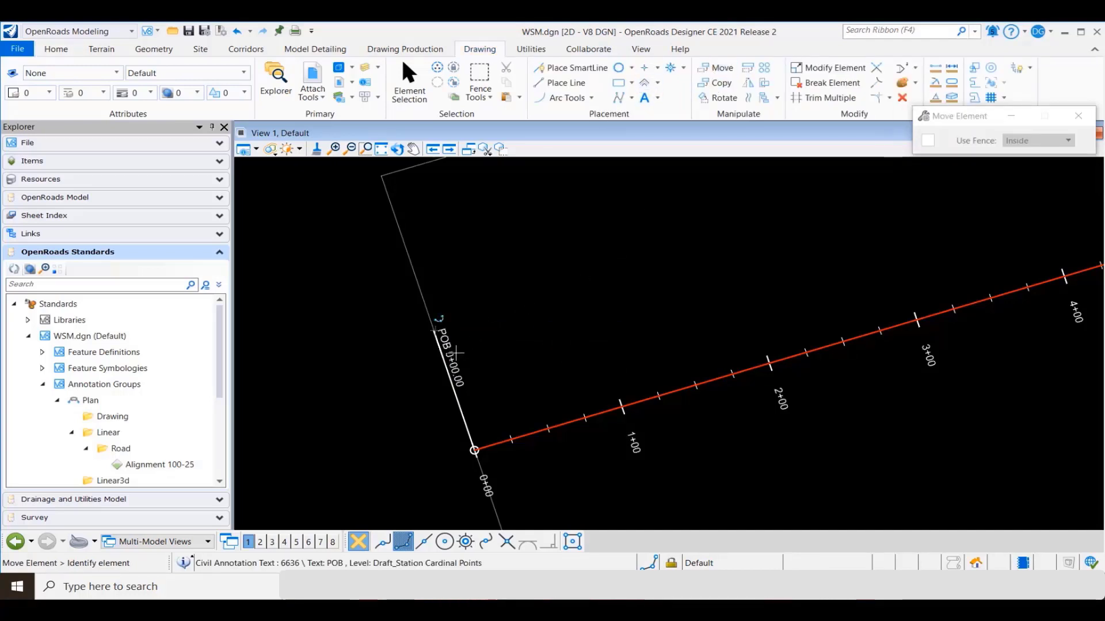
pyautogui.click(457, 354)
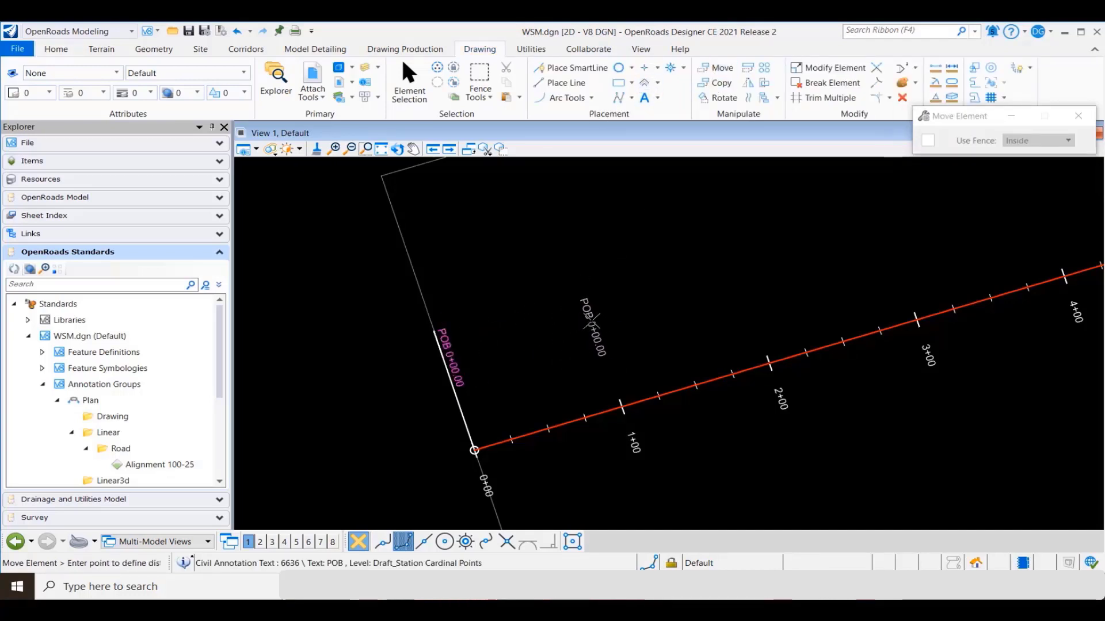
pyautogui.click(593, 321)
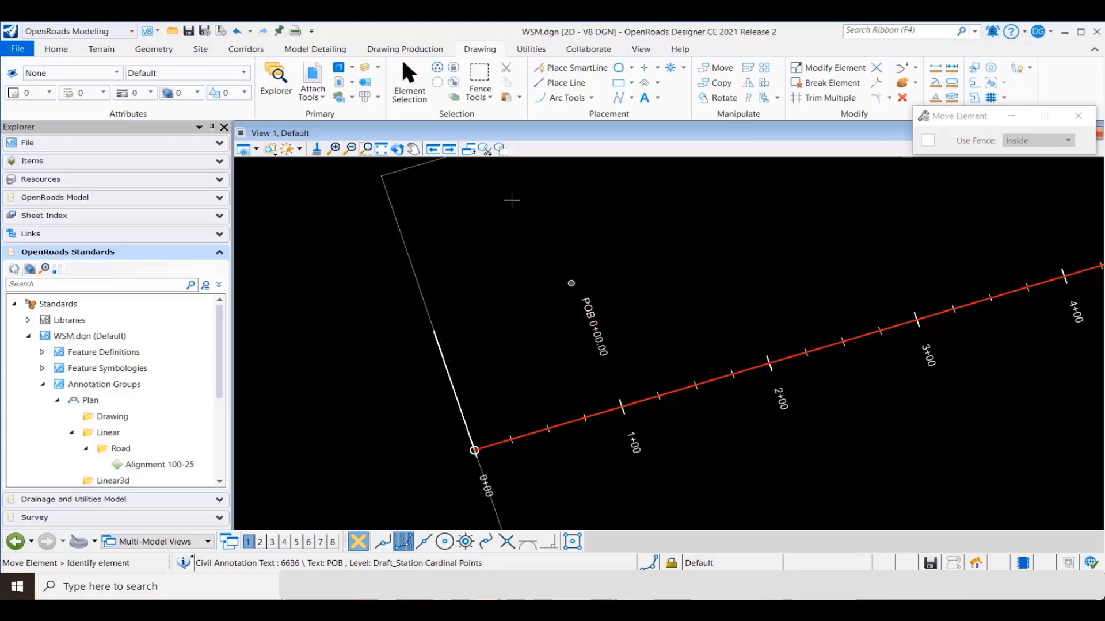
pyautogui.click(412, 80)
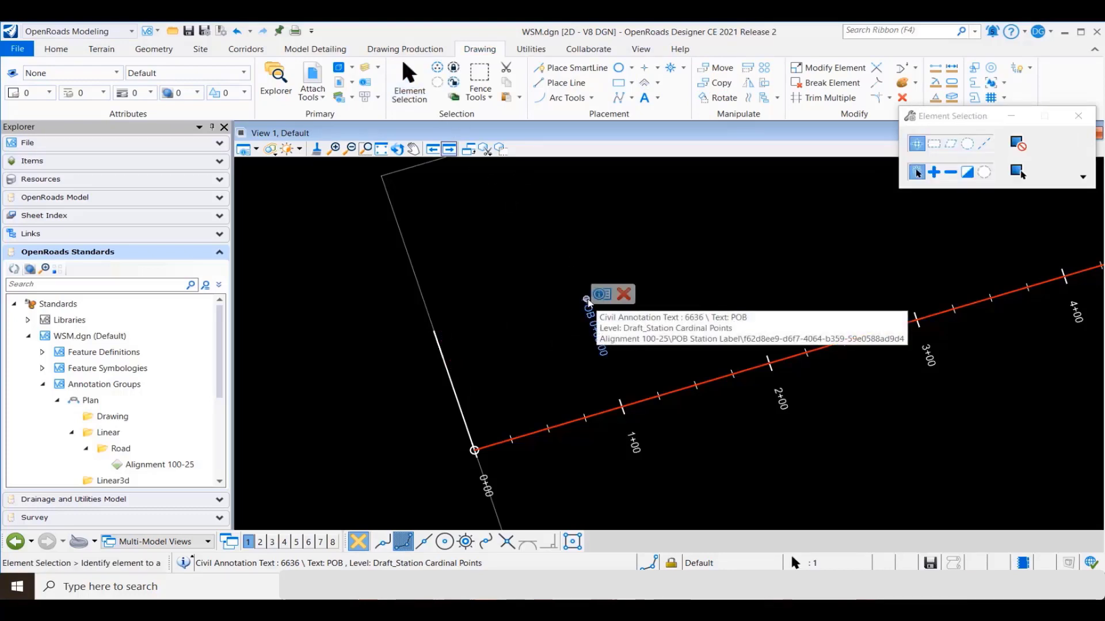
pyautogui.click(595, 299)
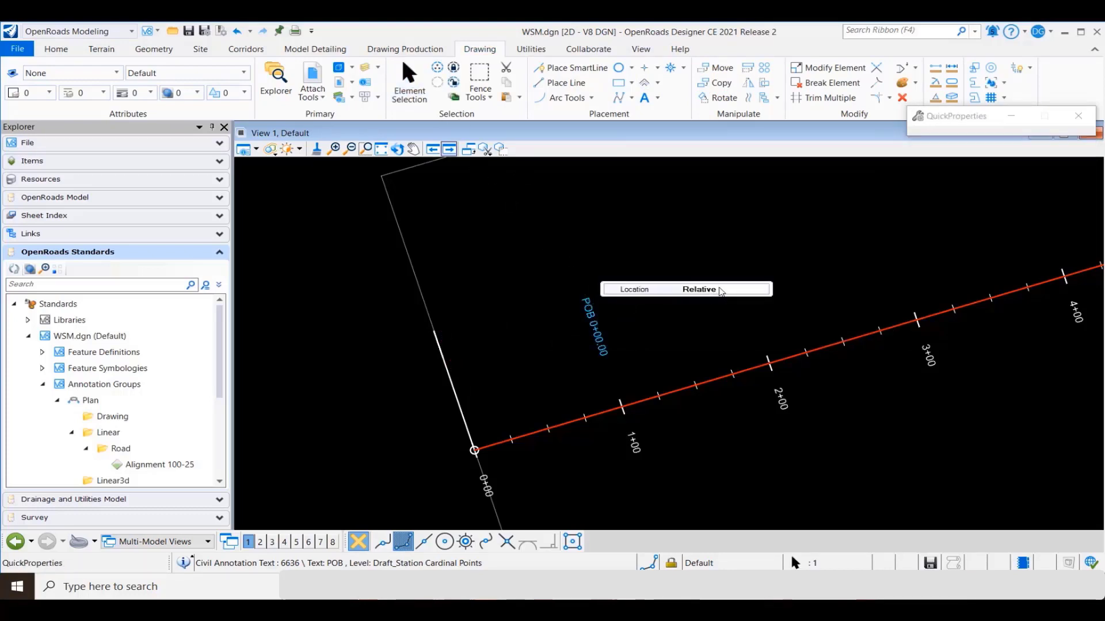
# Step: Select the alignment and redraw its starting line
pyautogui.click(685, 255)
pyautogui.scroll(-2, 492, 278)
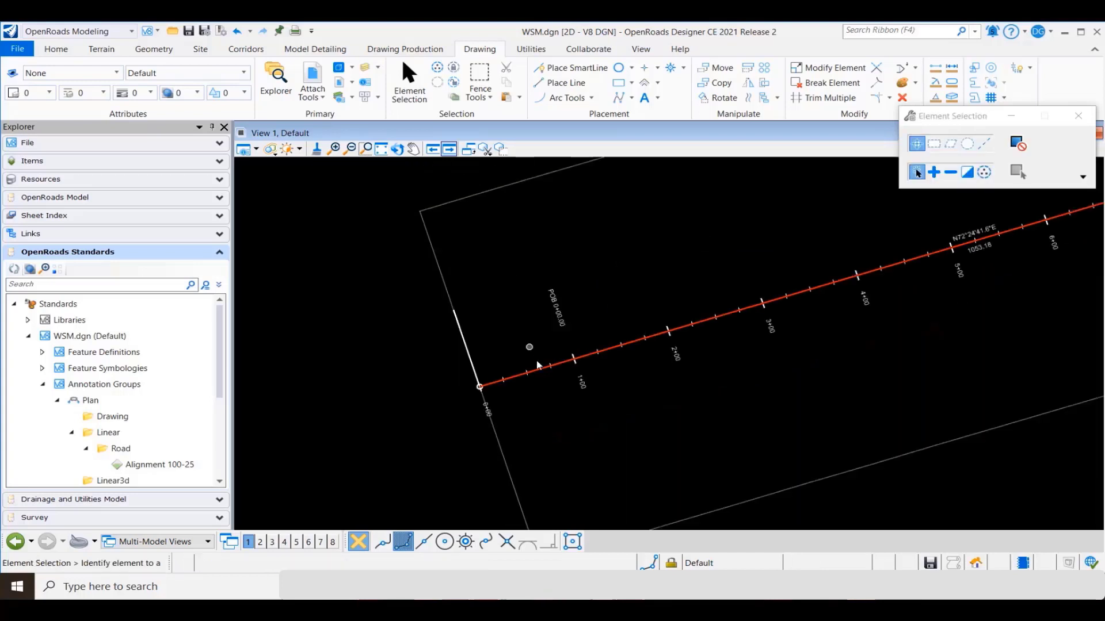
pyautogui.click(488, 386)
pyautogui.click(479, 389)
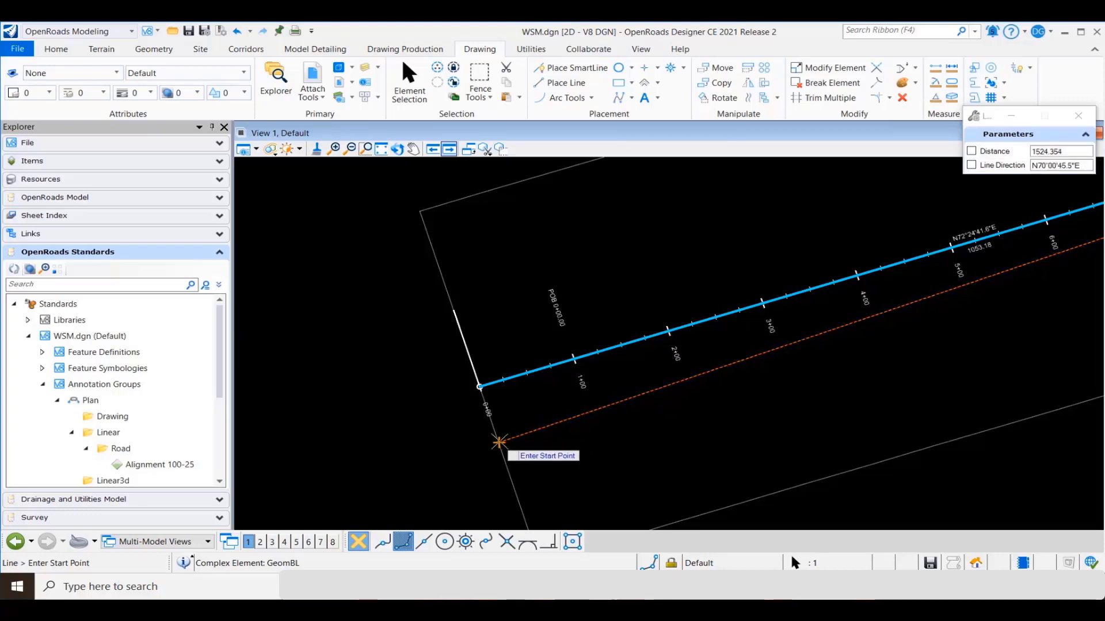
pyautogui.press('Escape')
pyautogui.scroll(1, 586, 471)
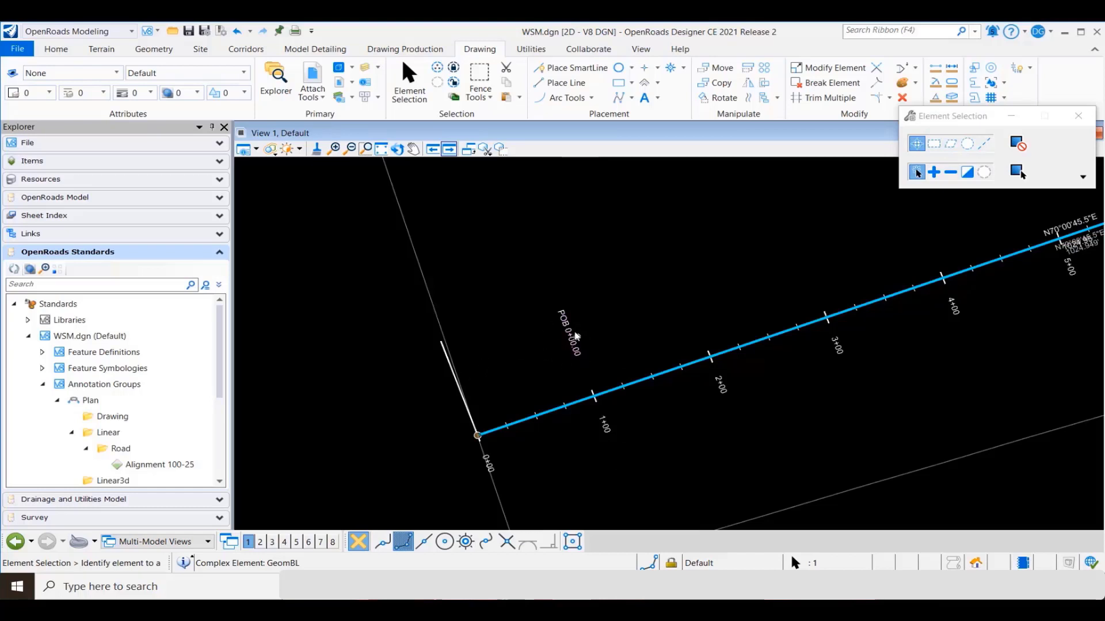
# Step: Set the POB station label's Location to Fixed
pyautogui.click(574, 333)
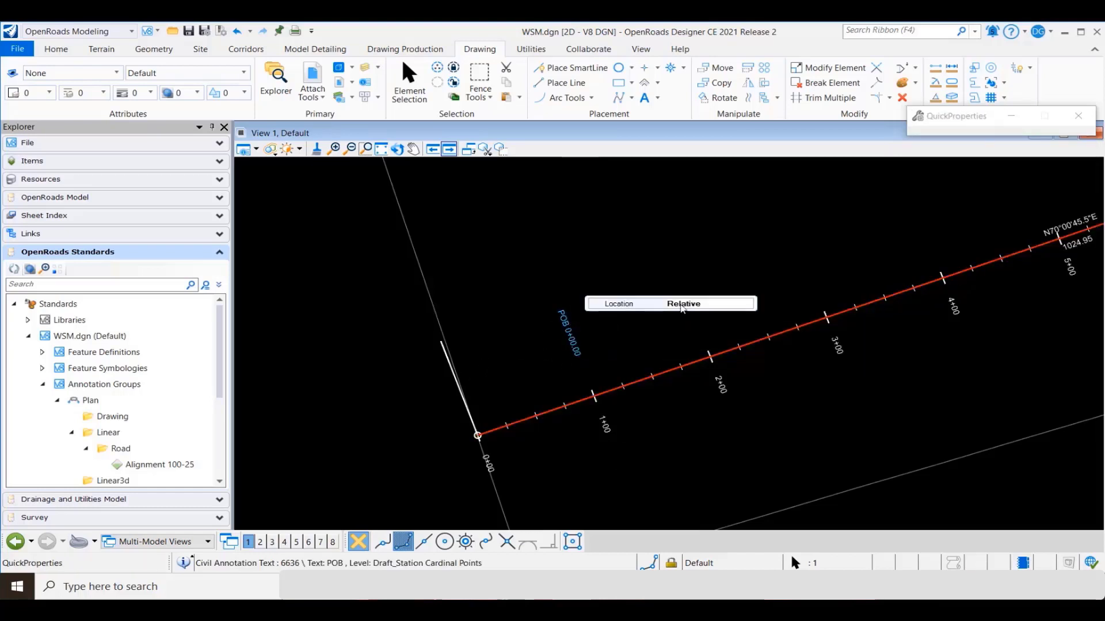
pyautogui.click(728, 306)
pyautogui.click(736, 311)
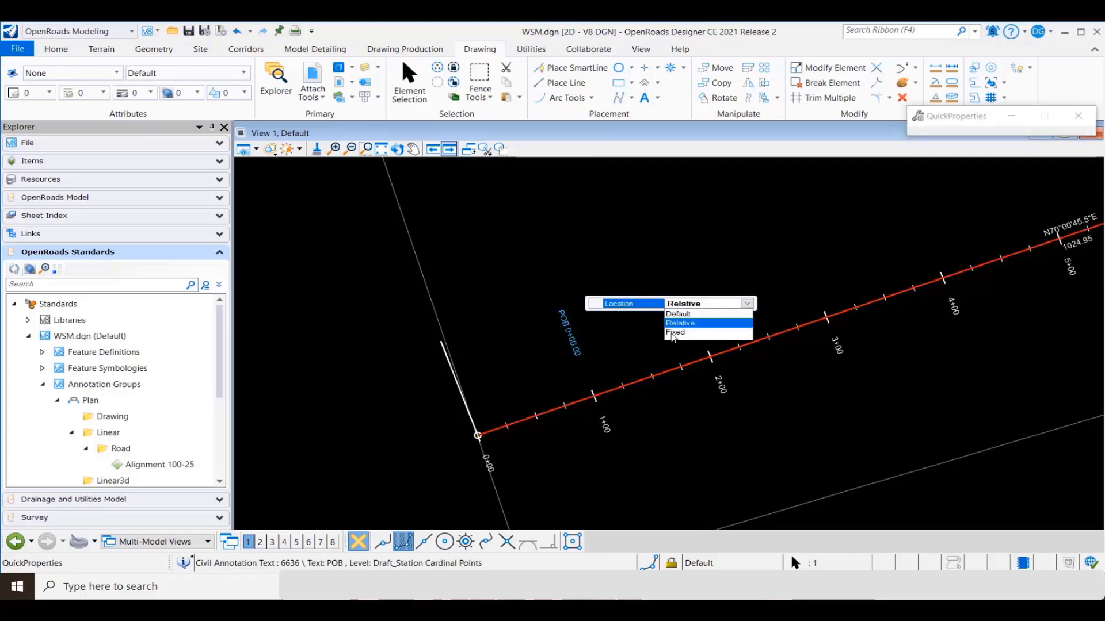
pyautogui.click(675, 333)
pyautogui.press('Escape')
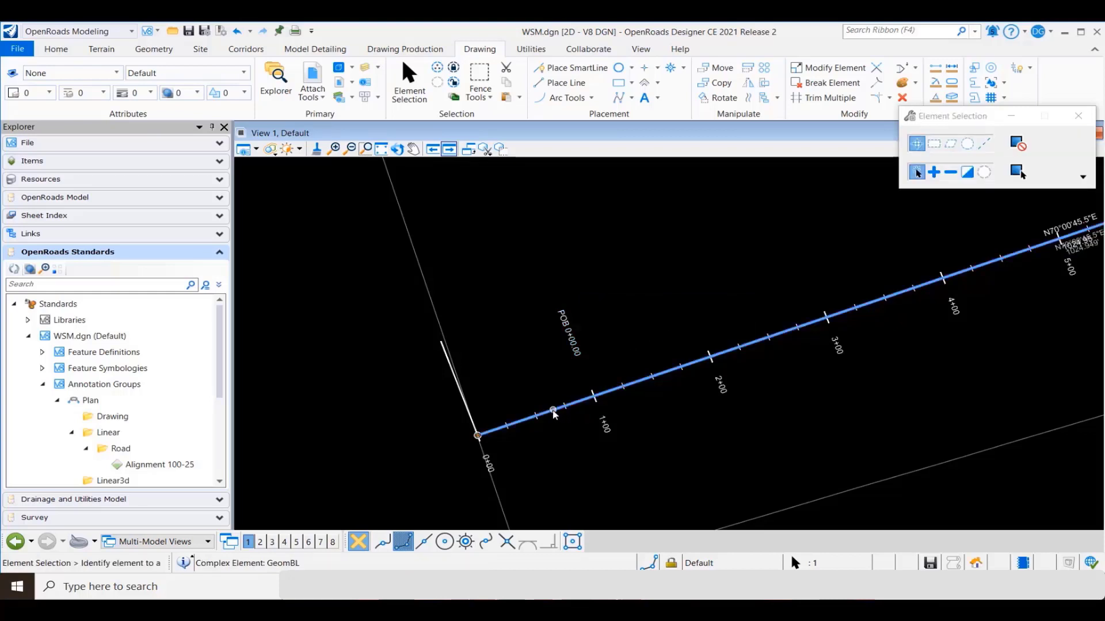
# Step: Redraw the alignment start again, then pick up the POB label to move it
pyautogui.press('l')
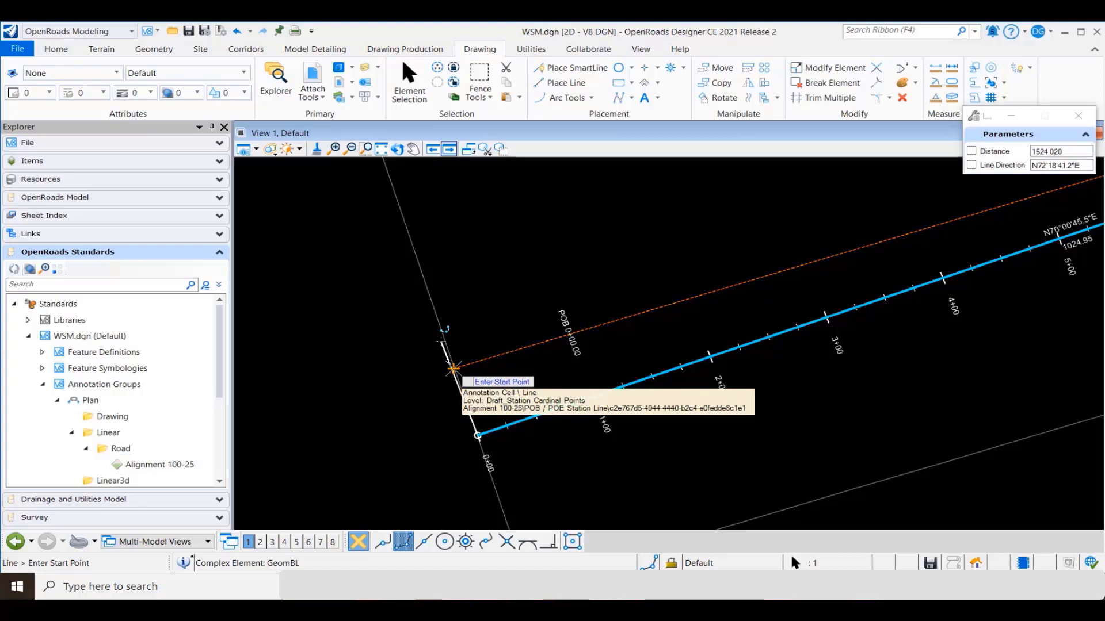
pyautogui.press('Escape')
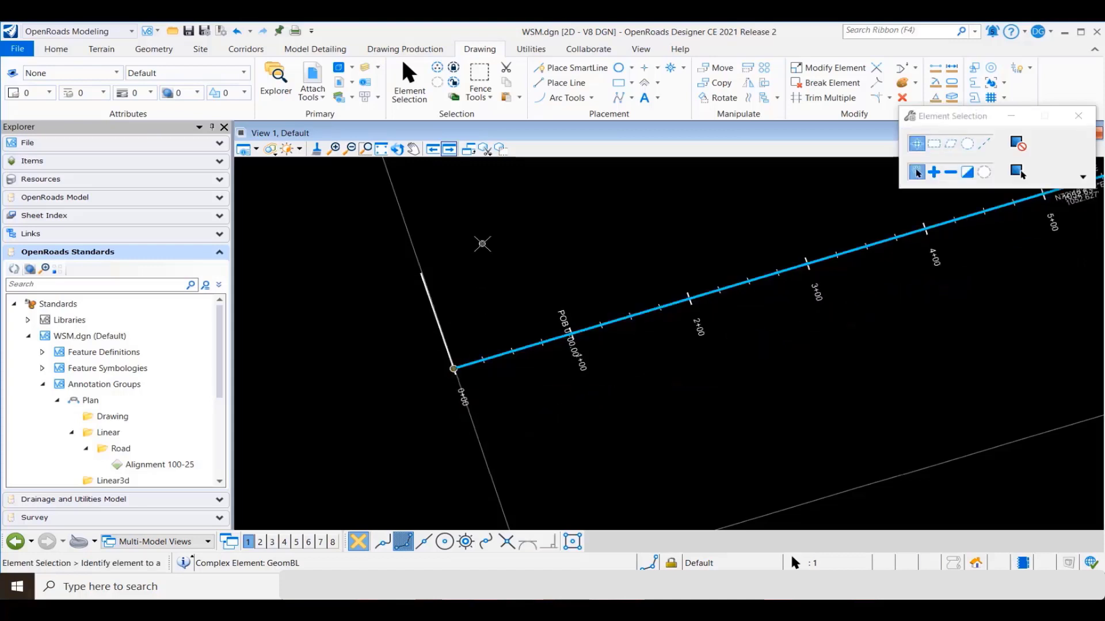
pyautogui.press('Return')
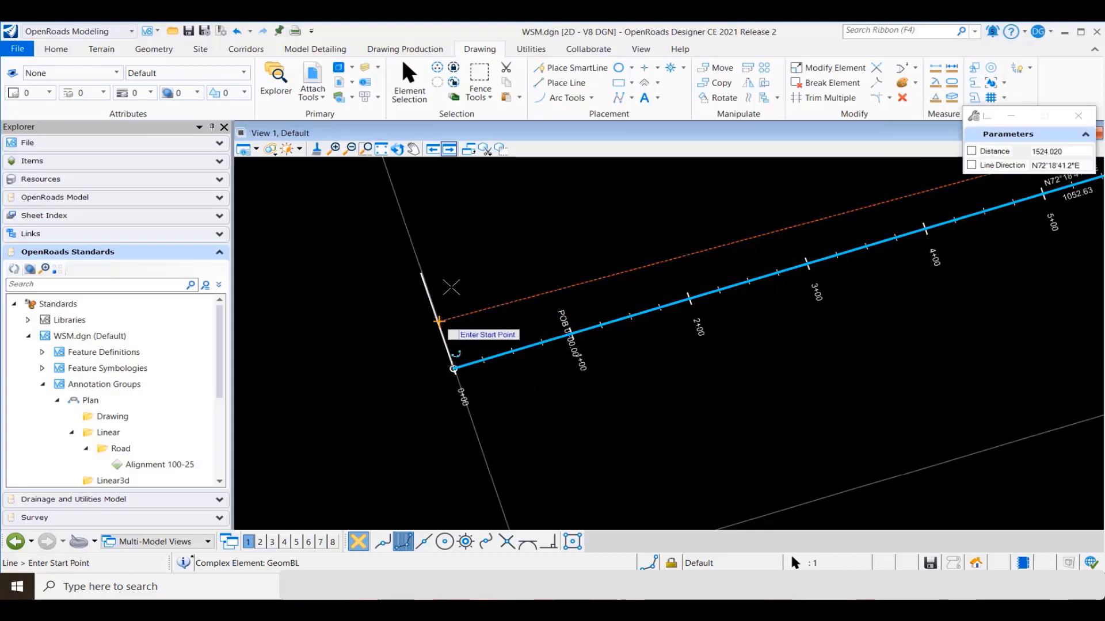
pyautogui.press('Escape')
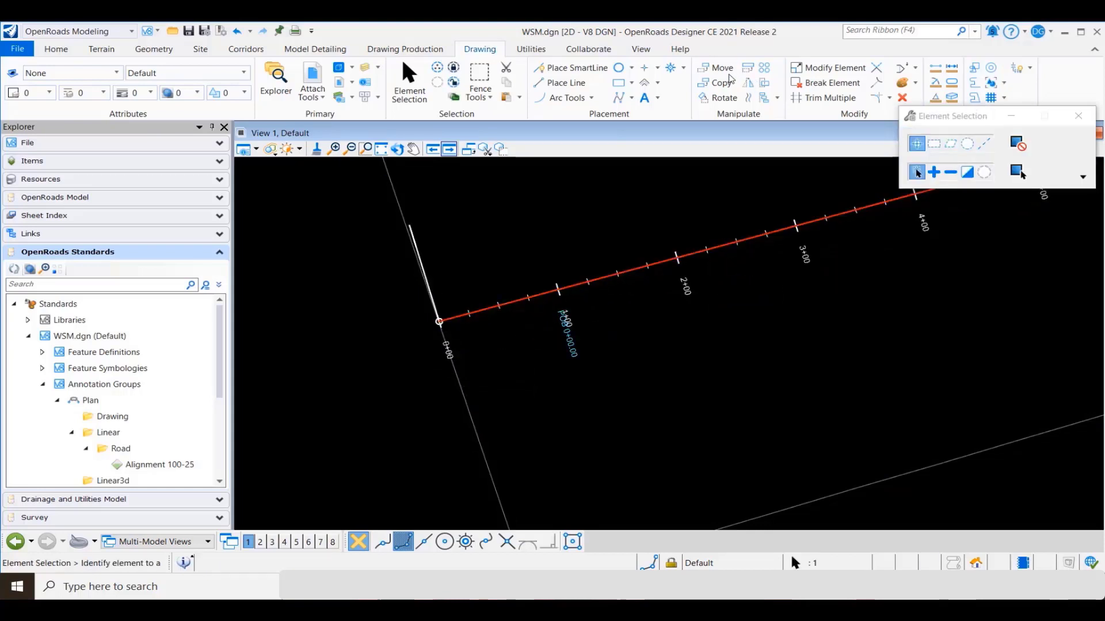
pyautogui.click(716, 67)
pyautogui.click(565, 345)
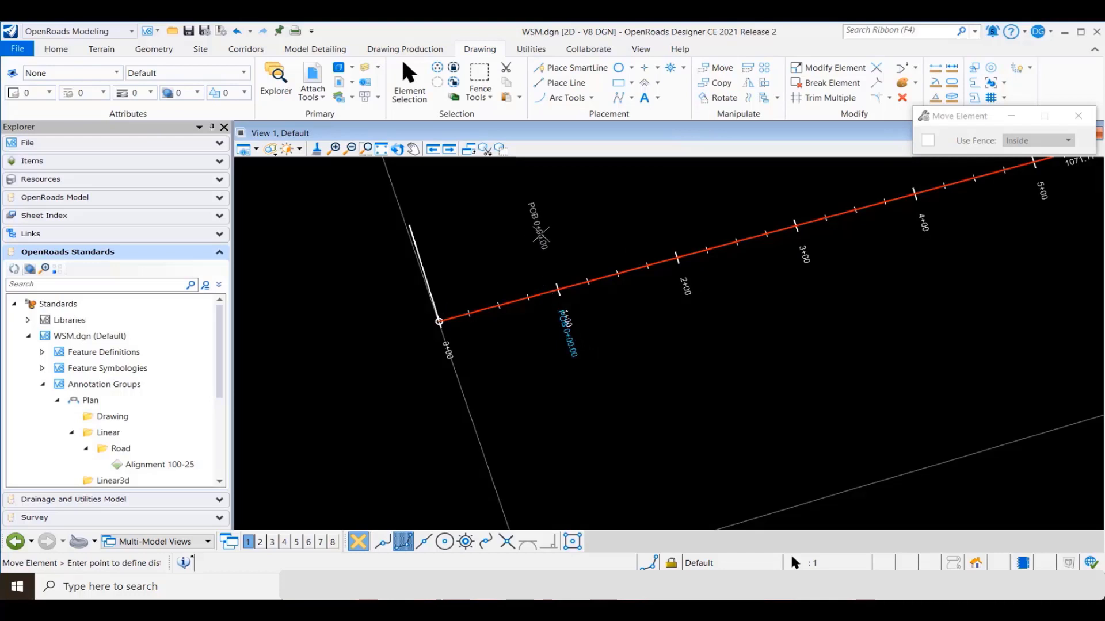
# Step: Drop the POB label above the alignment and set its Location back to Relative
pyautogui.click(541, 235)
pyautogui.press('Escape')
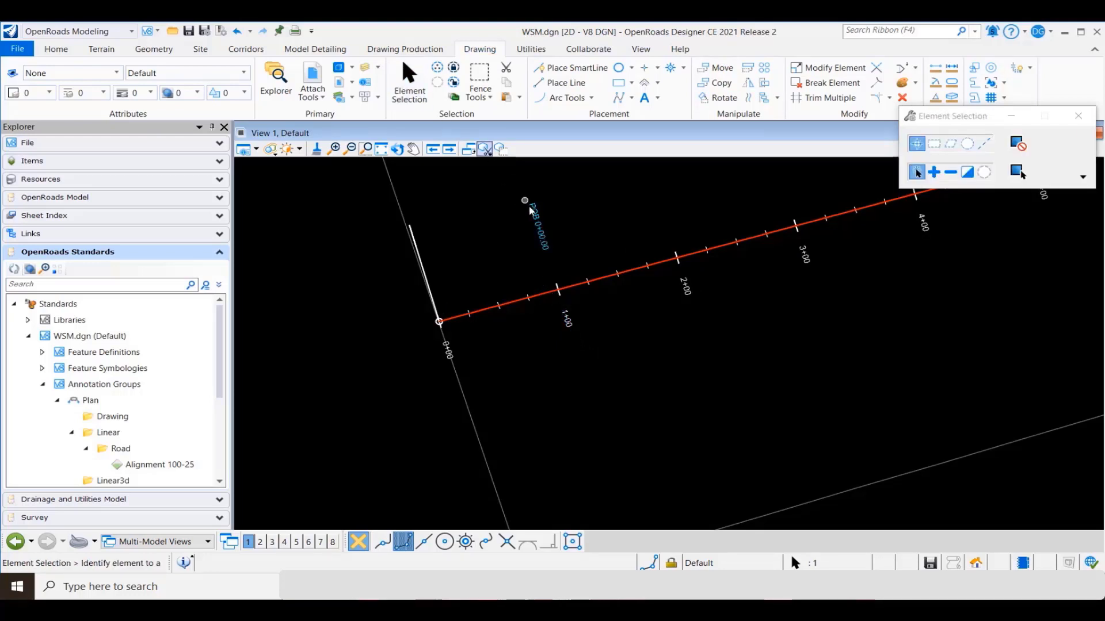
pyautogui.click(535, 212)
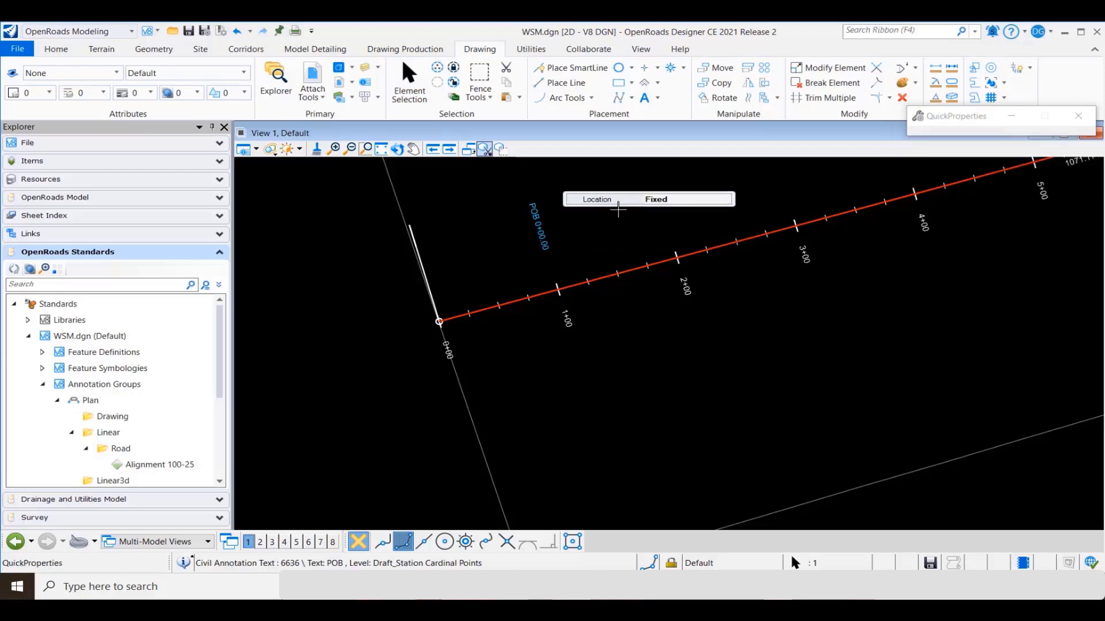
pyautogui.click(725, 199)
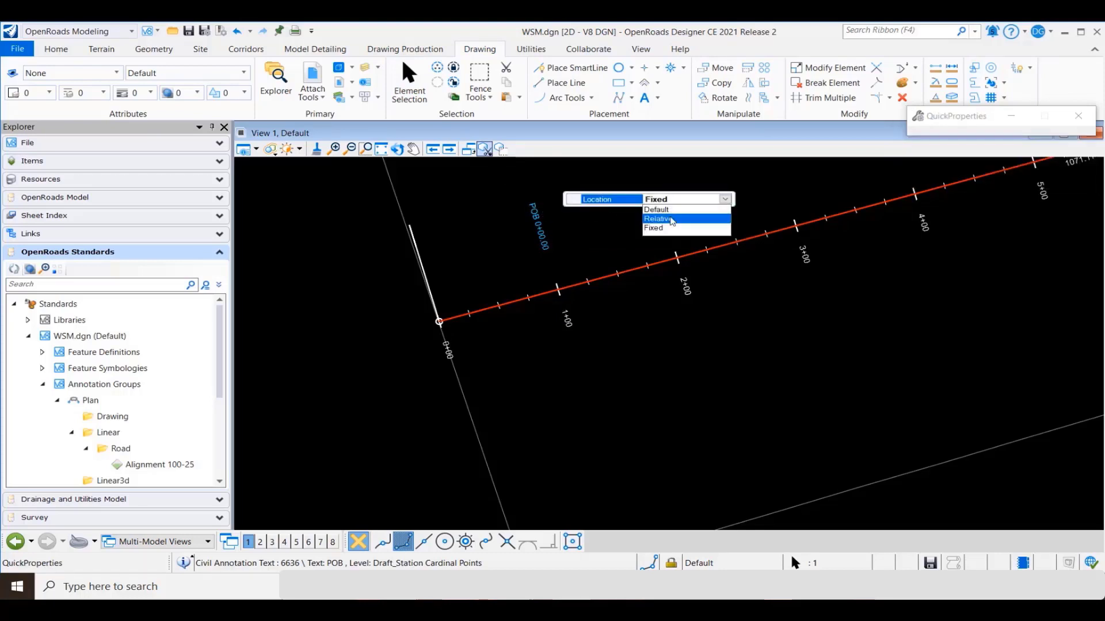
pyautogui.click(658, 219)
pyautogui.click(467, 319)
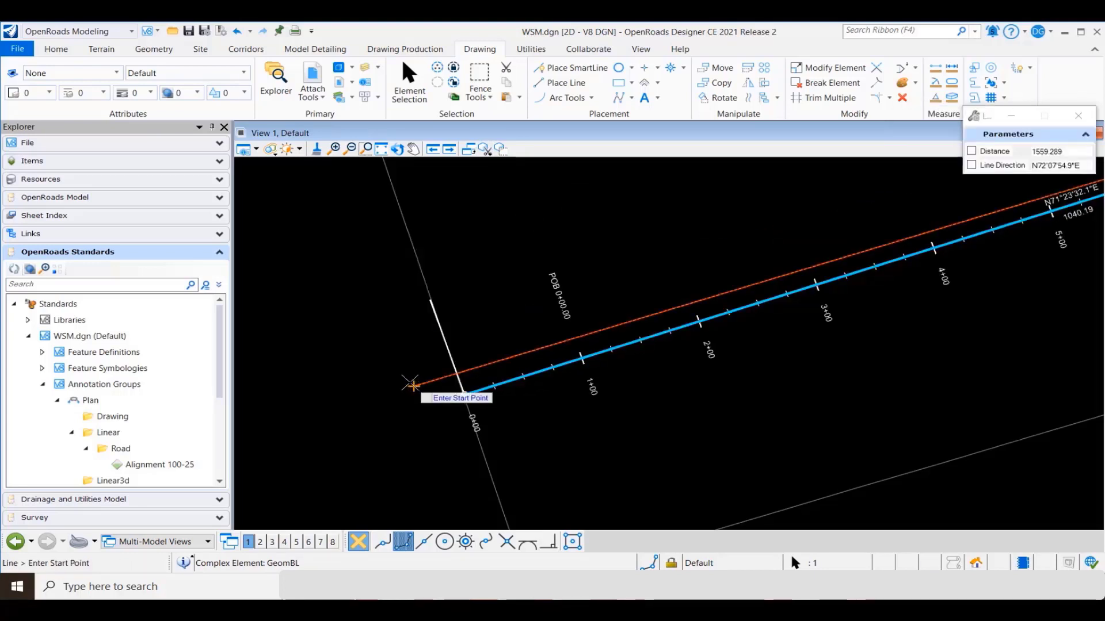
pyautogui.scroll(1, 567, 361)
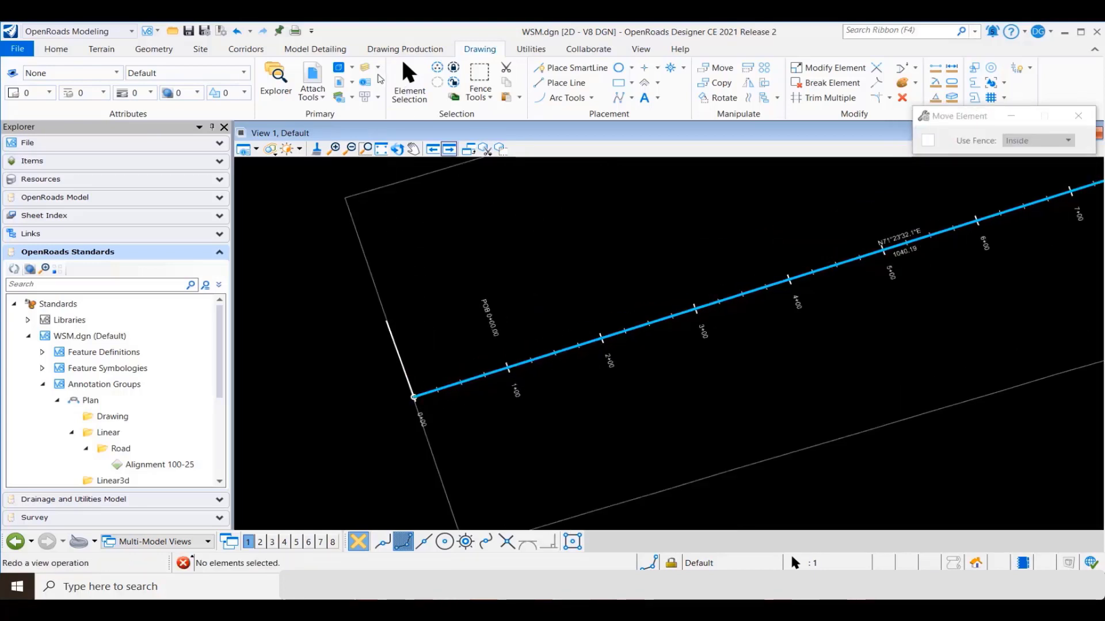
# Step: Move the 2+00 station label above the alignment
pyautogui.click(551, 265)
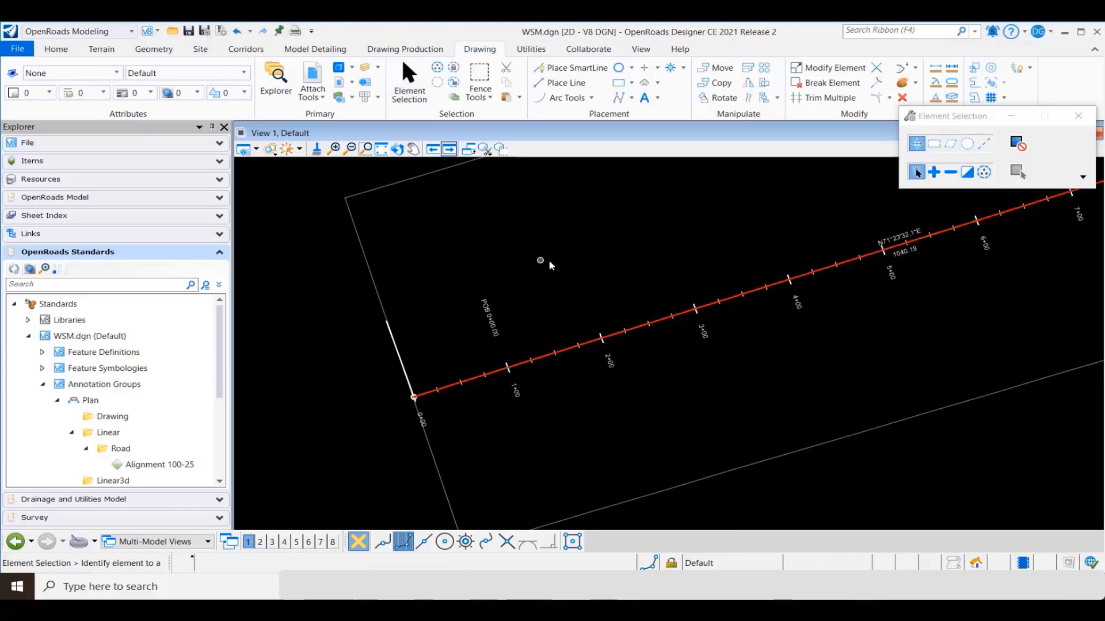
pyautogui.click(718, 68)
pyautogui.click(609, 362)
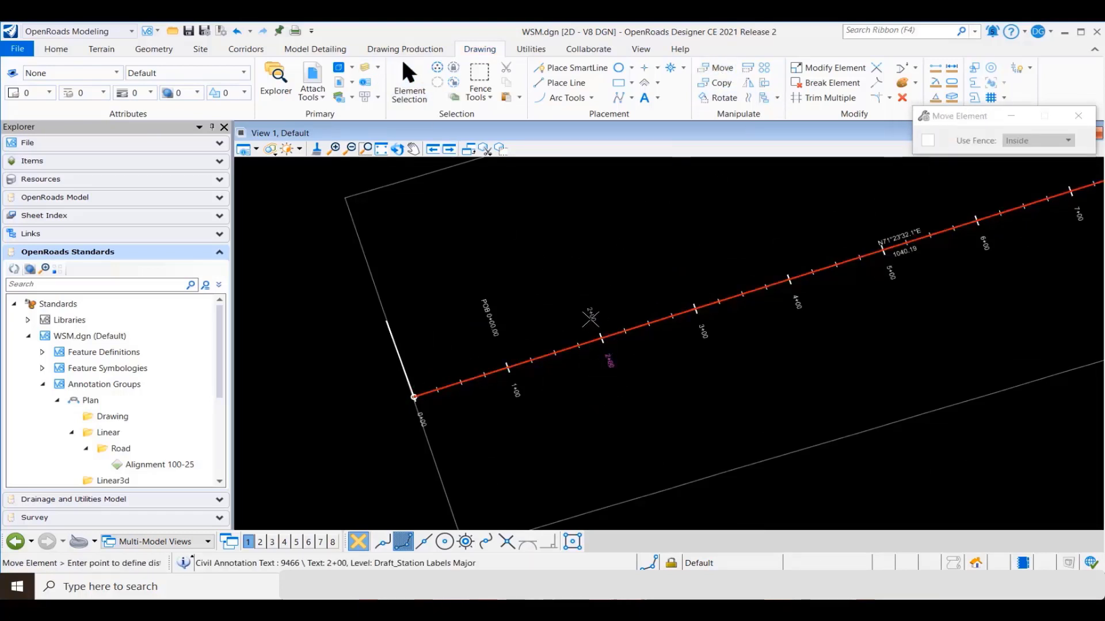
pyautogui.click(592, 320)
pyautogui.scroll(1, 587, 382)
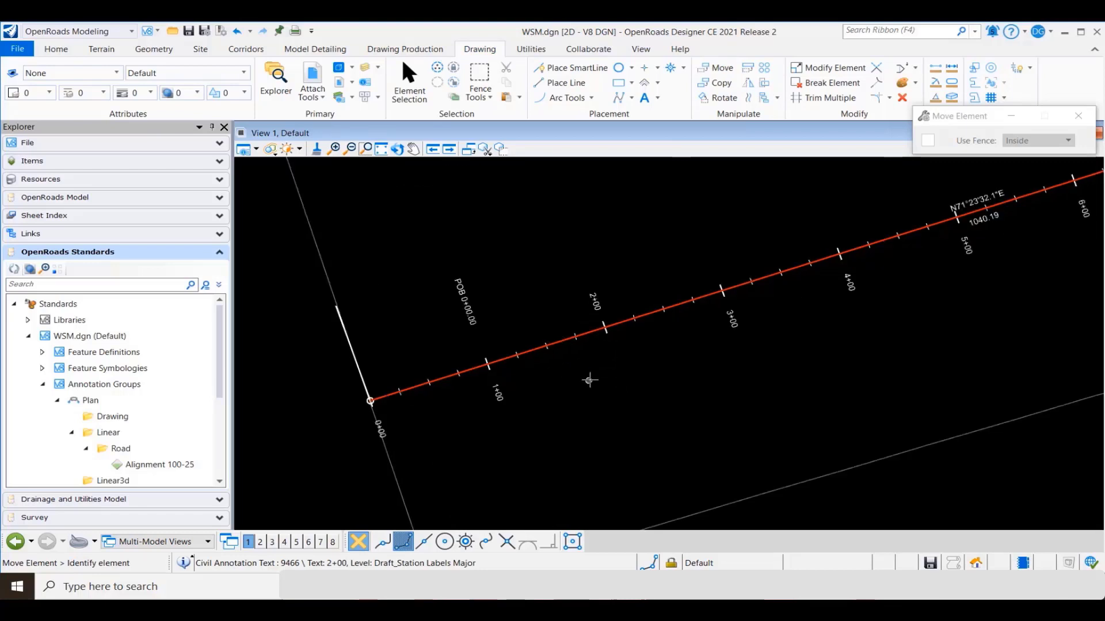
pyautogui.press('Escape')
pyautogui.click(595, 300)
pyautogui.press('Escape')
# Step: Redefine the alignment's start point to test the moved 2+00 label
pyautogui.click(525, 353)
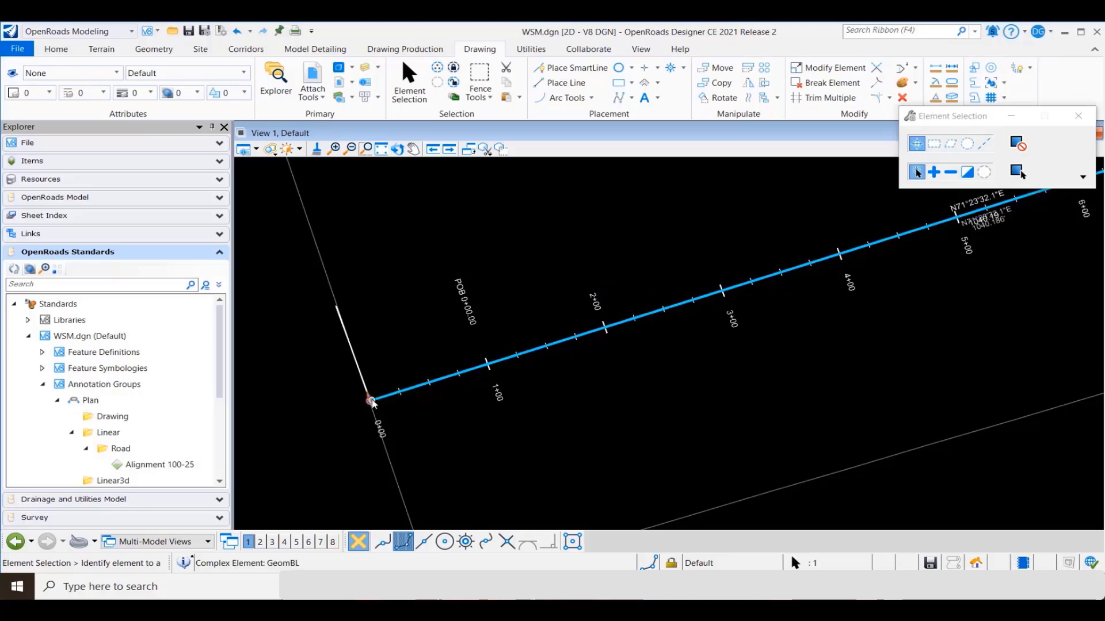
pyautogui.press('l')
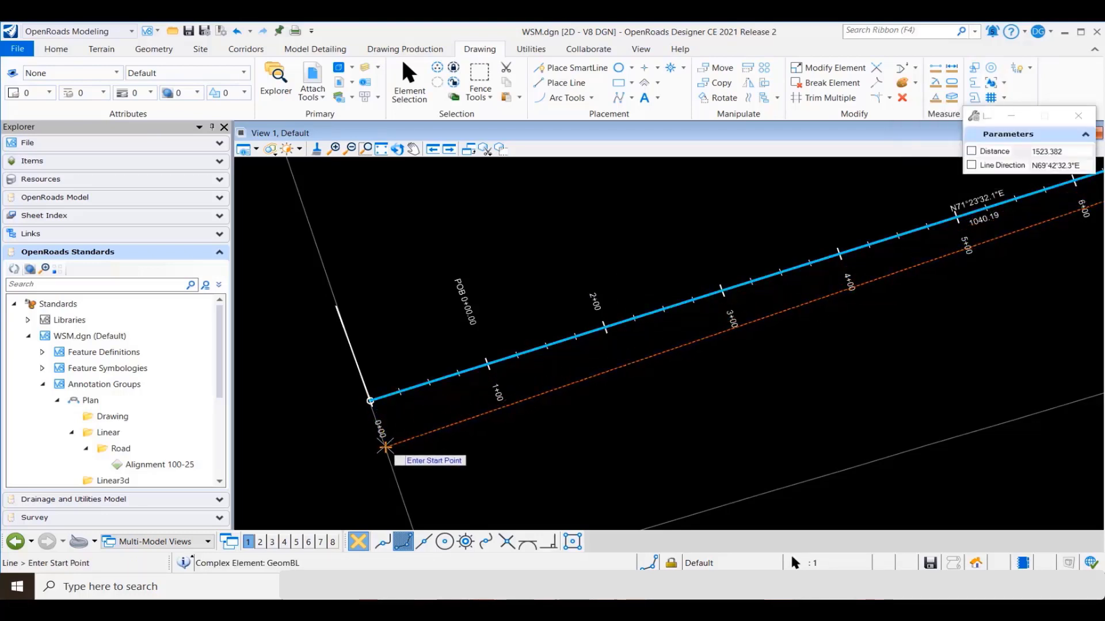
pyautogui.click(385, 447)
pyautogui.press('Escape')
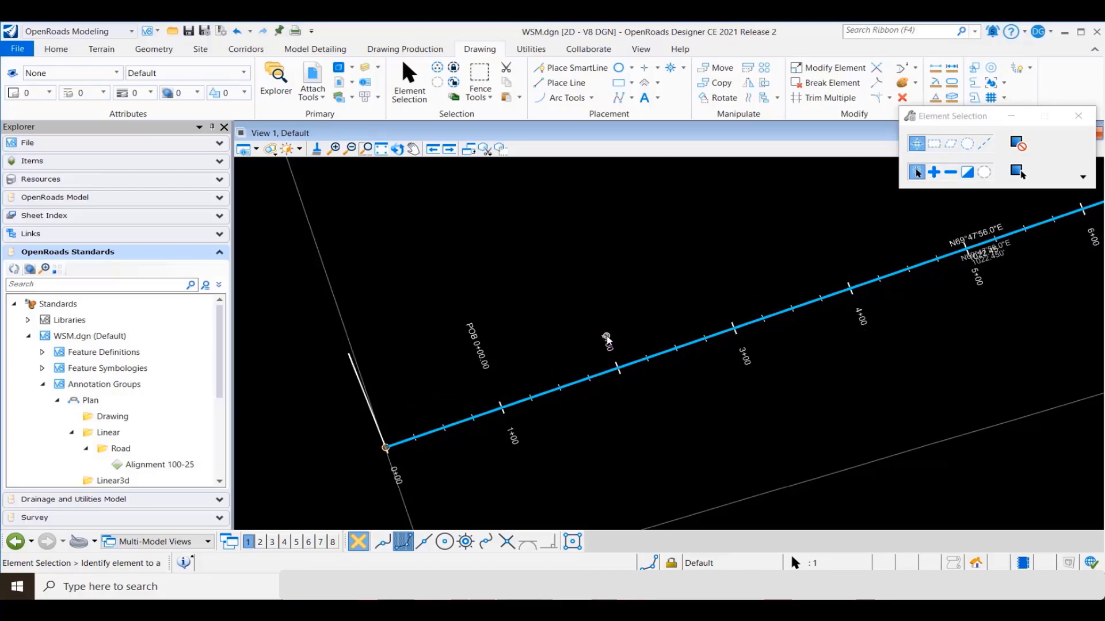
# Step: Set the 2+00 label's Location to Default and redraw the alignment start again
pyautogui.click(607, 339)
pyautogui.click(645, 330)
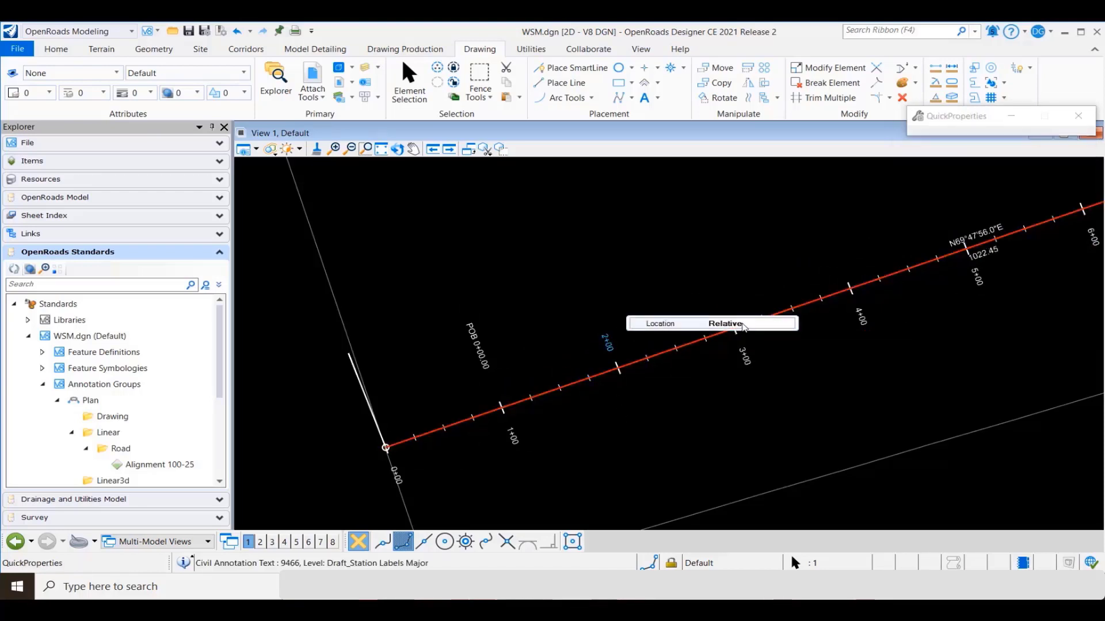
pyautogui.click(787, 324)
pyautogui.click(719, 334)
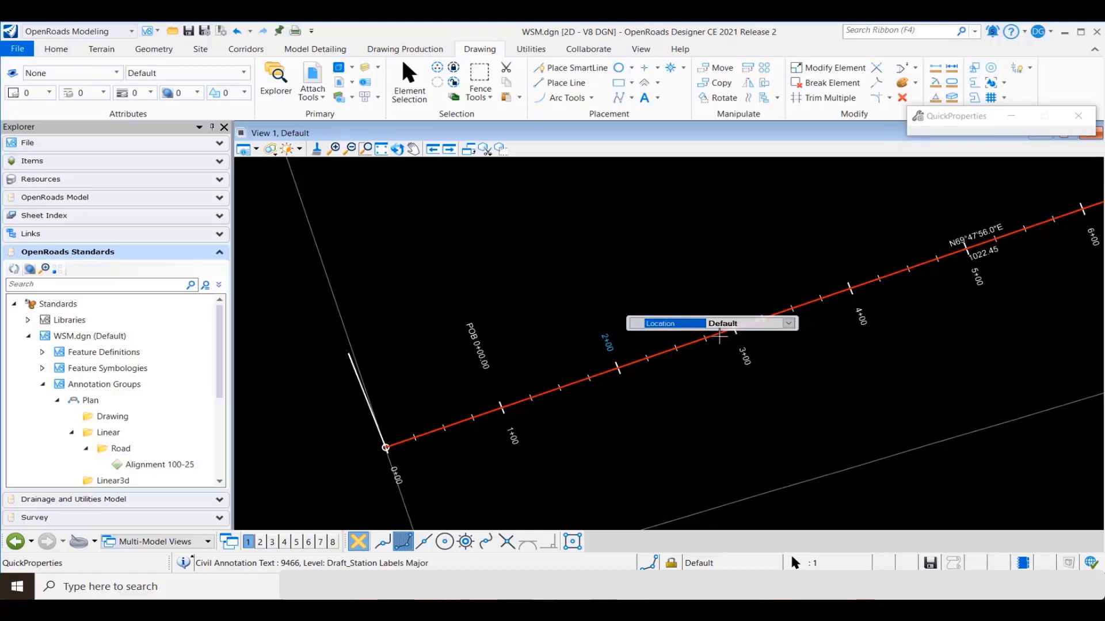
pyautogui.click(641, 414)
pyautogui.click(554, 391)
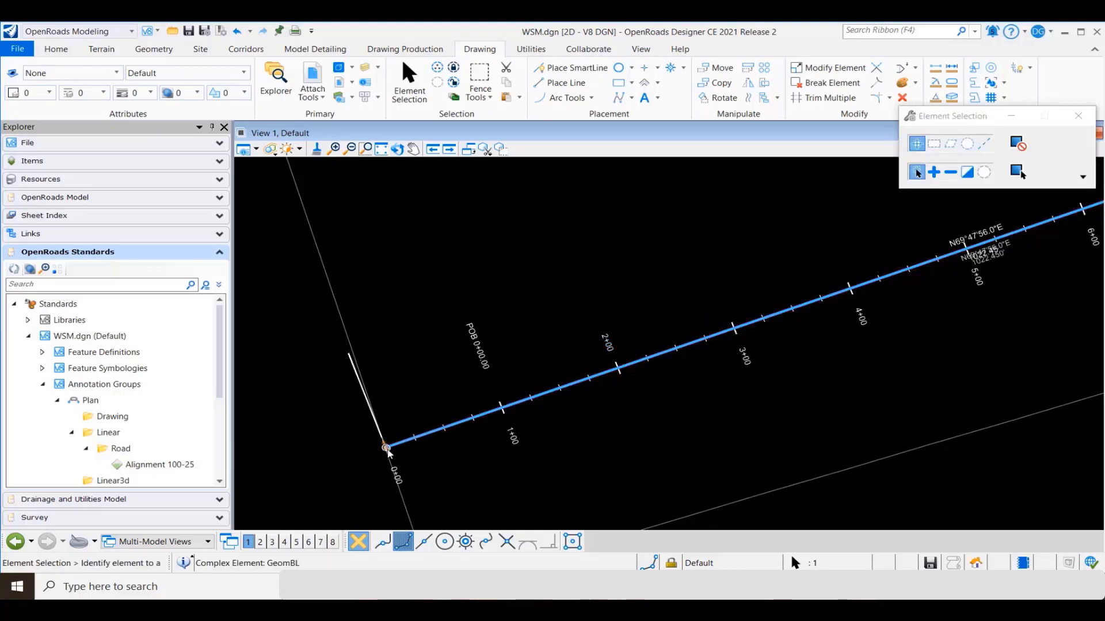
pyautogui.press('l')
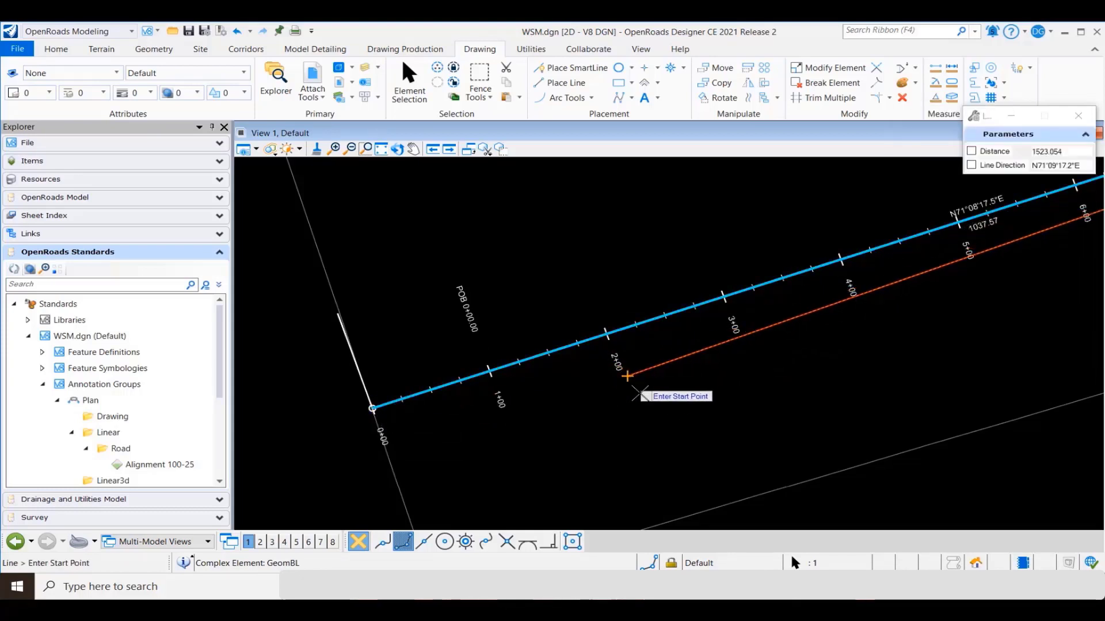
pyautogui.press('Escape')
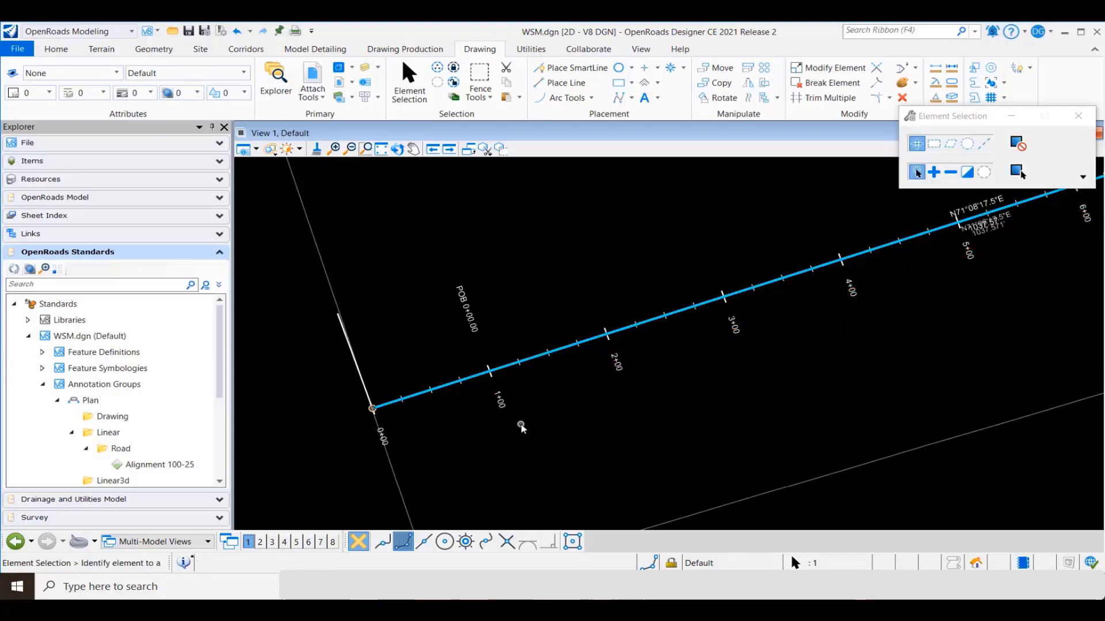
# Step: Zoom in on the curve and move the PI 15+23.20 curve data label to a new spot
pyautogui.scroll(-3, 398, 415)
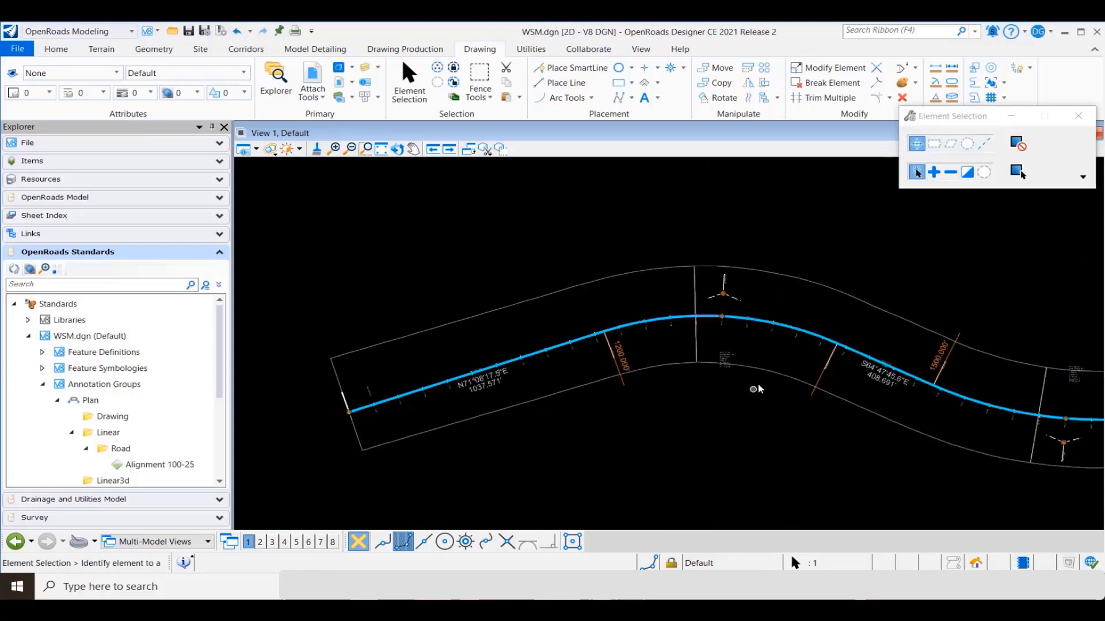
pyautogui.scroll(4, 720, 399)
pyautogui.scroll(1, 780, 349)
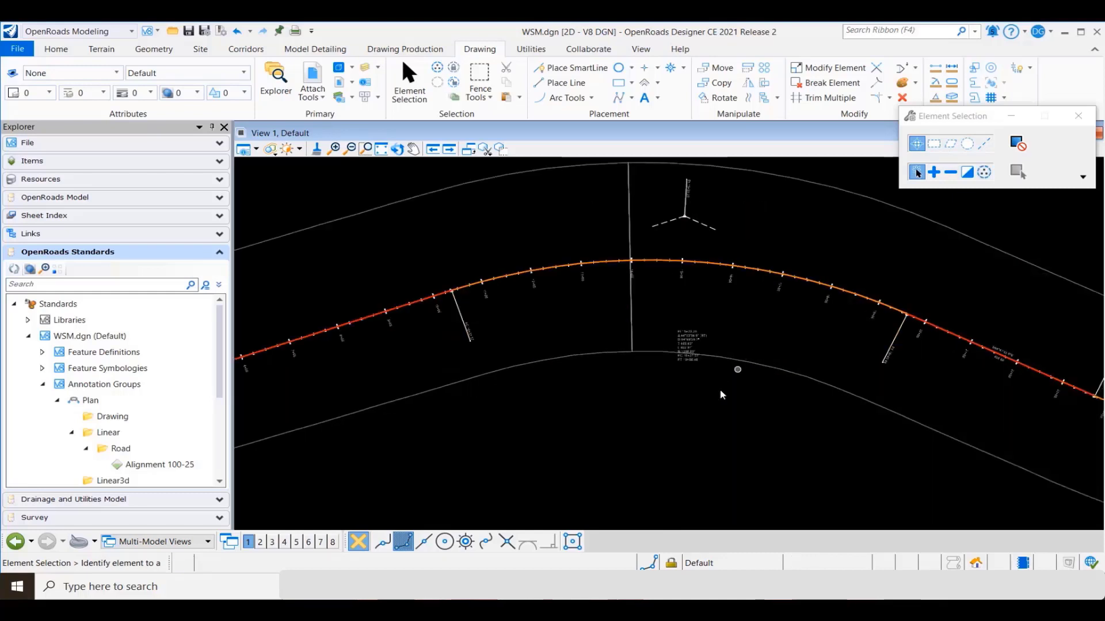
pyautogui.scroll(1, 724, 292)
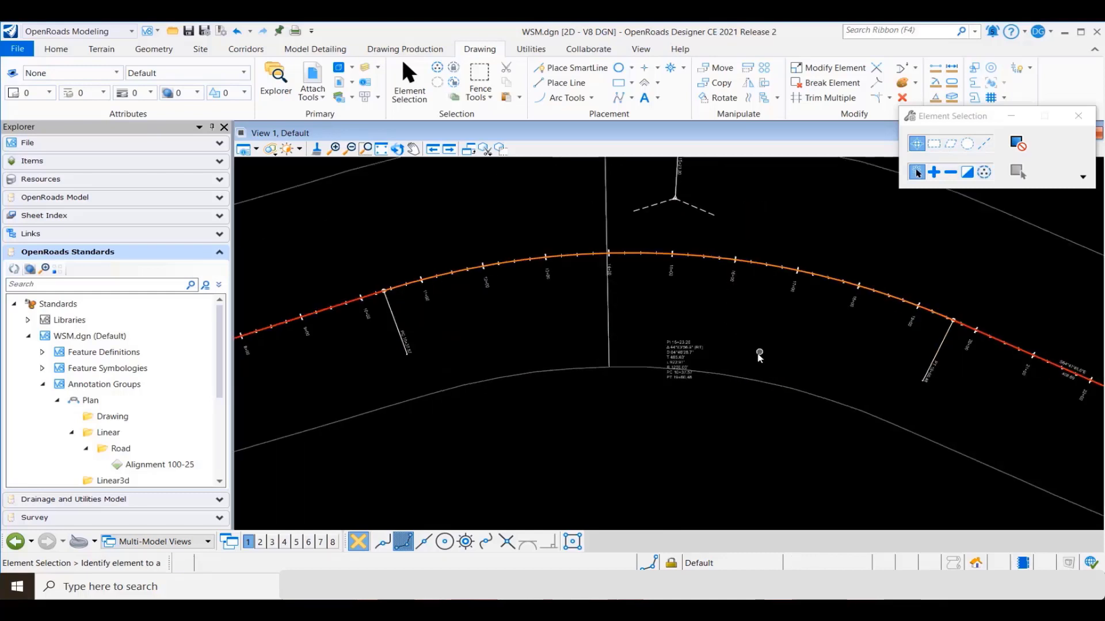
pyautogui.click(715, 68)
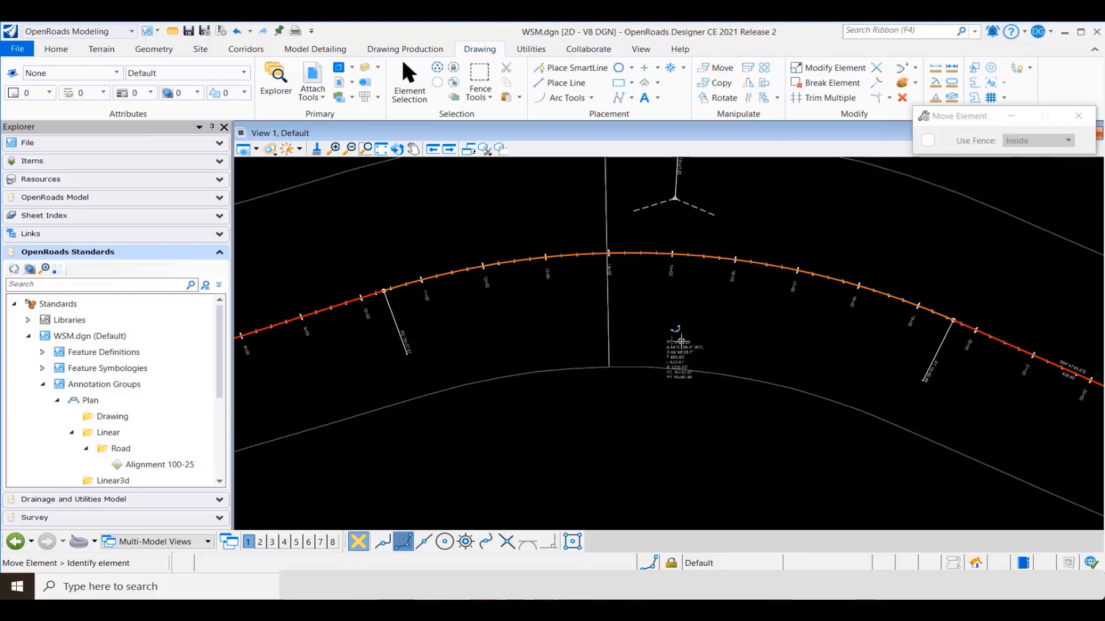
pyautogui.scroll(1, 674, 273)
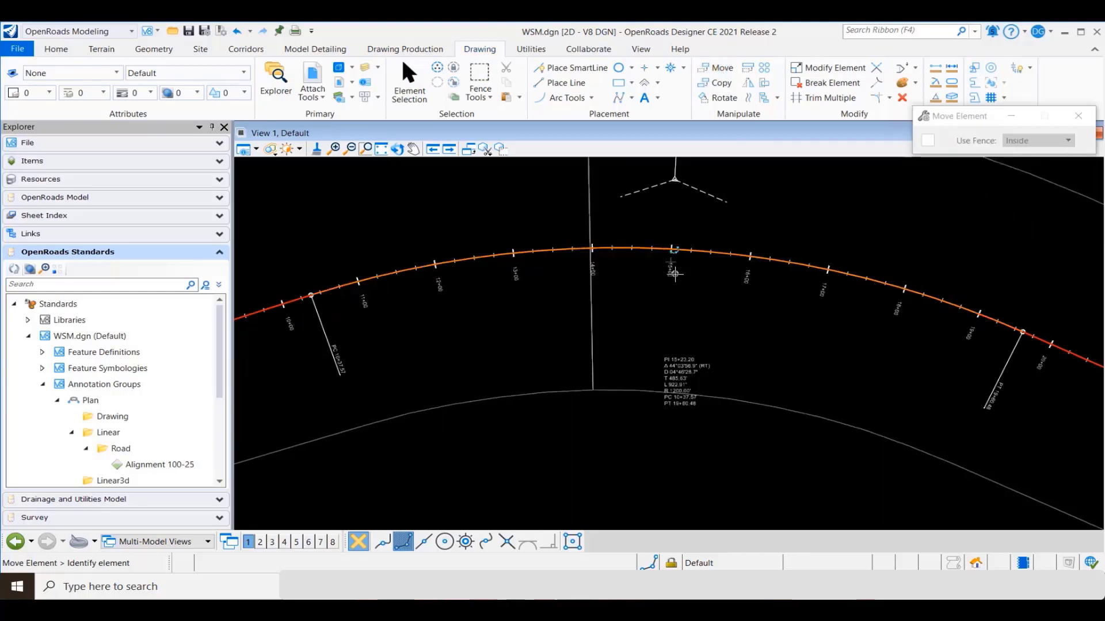
pyautogui.click(683, 358)
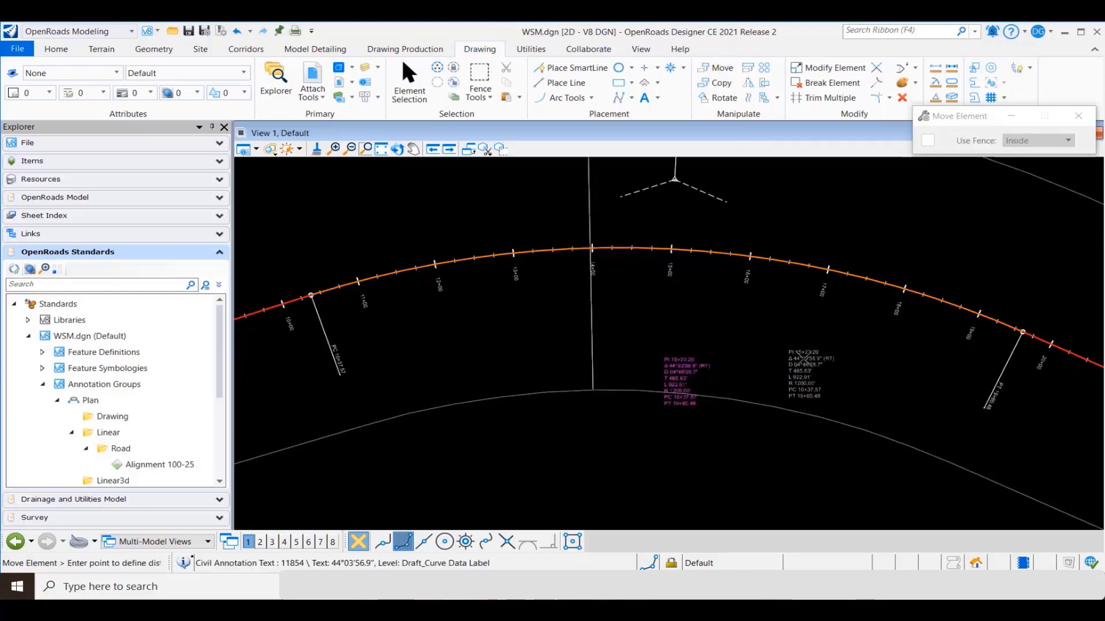
pyautogui.click(780, 351)
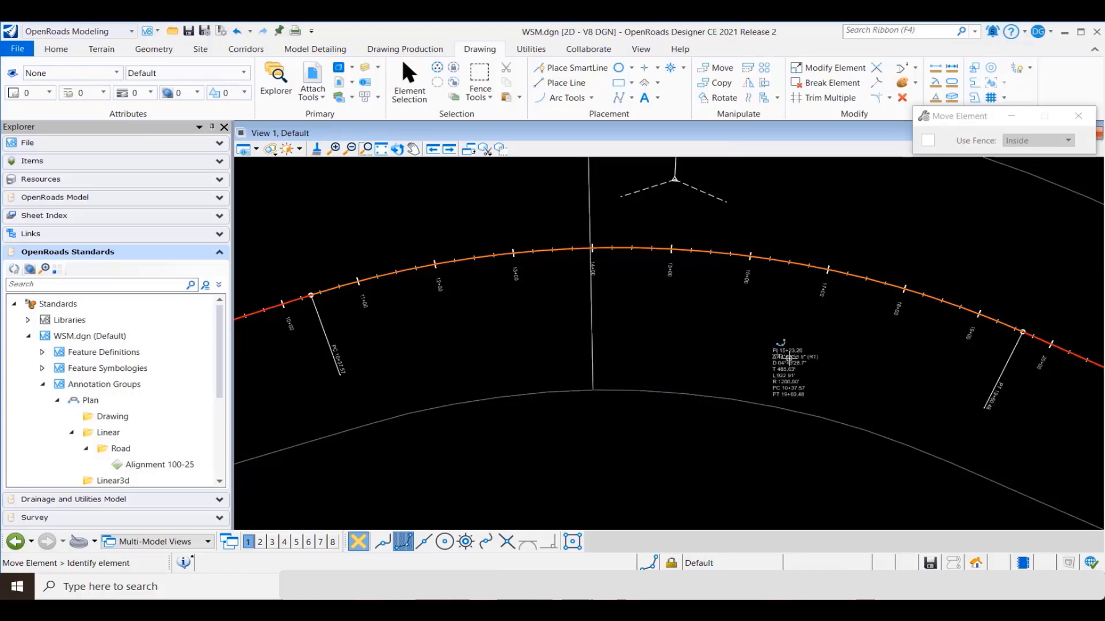
# Step: Confirm the moved curve data label's Location remains Relative in QuickProperties
pyautogui.click(427, 100)
pyautogui.click(815, 348)
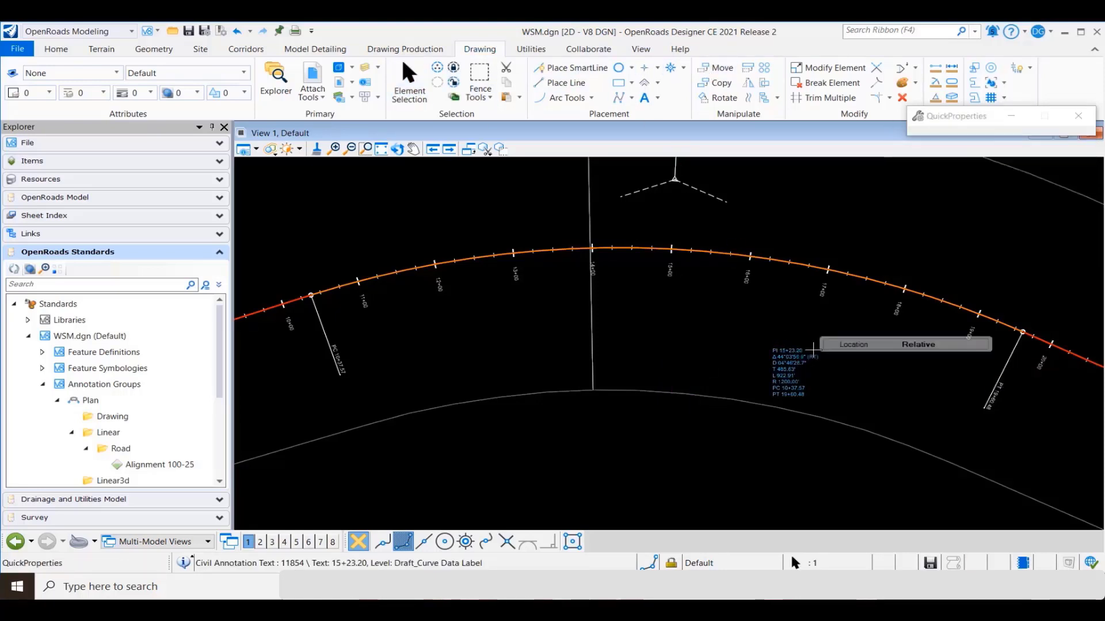
pyautogui.click(950, 349)
pyautogui.click(950, 349)
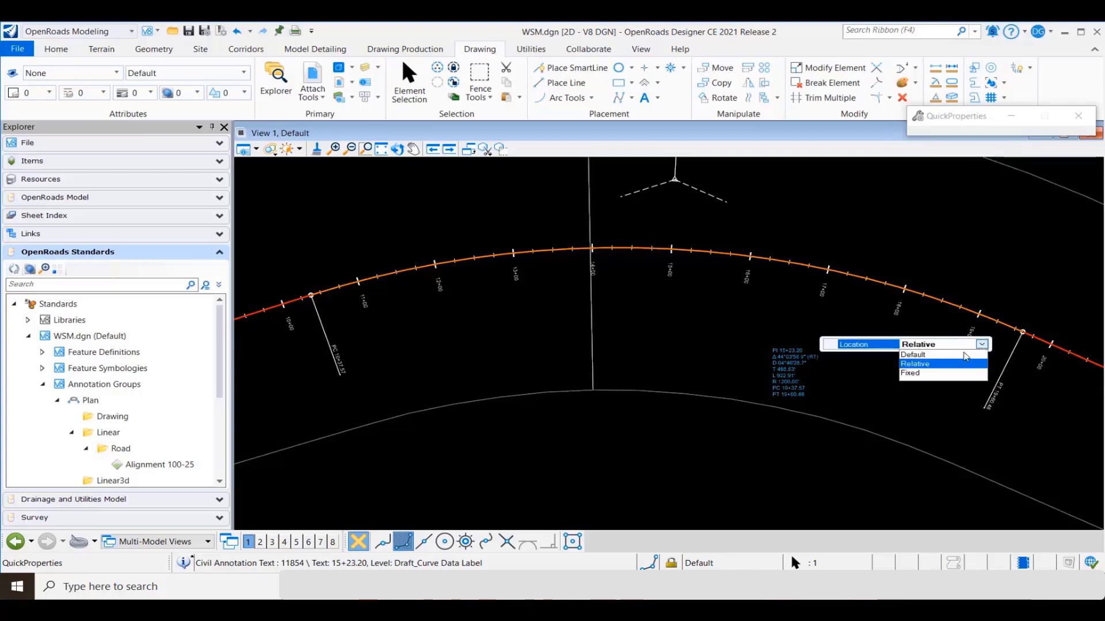
pyautogui.click(924, 378)
pyautogui.click(925, 378)
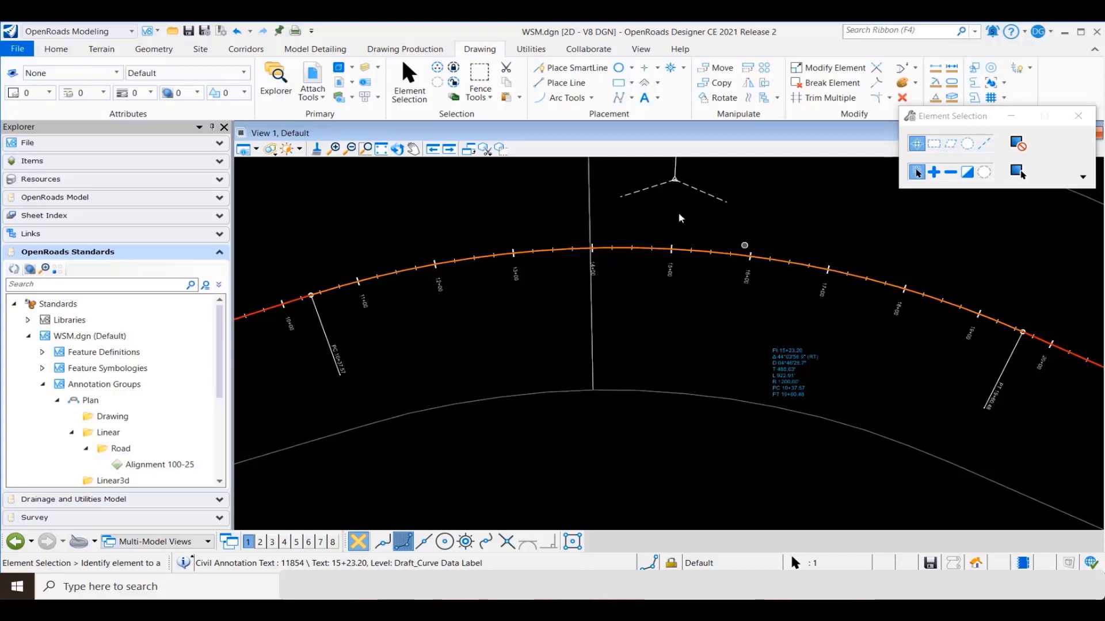
# Step: Copy the curve data label to the left and check its Location reads Fixed
pyautogui.click(716, 82)
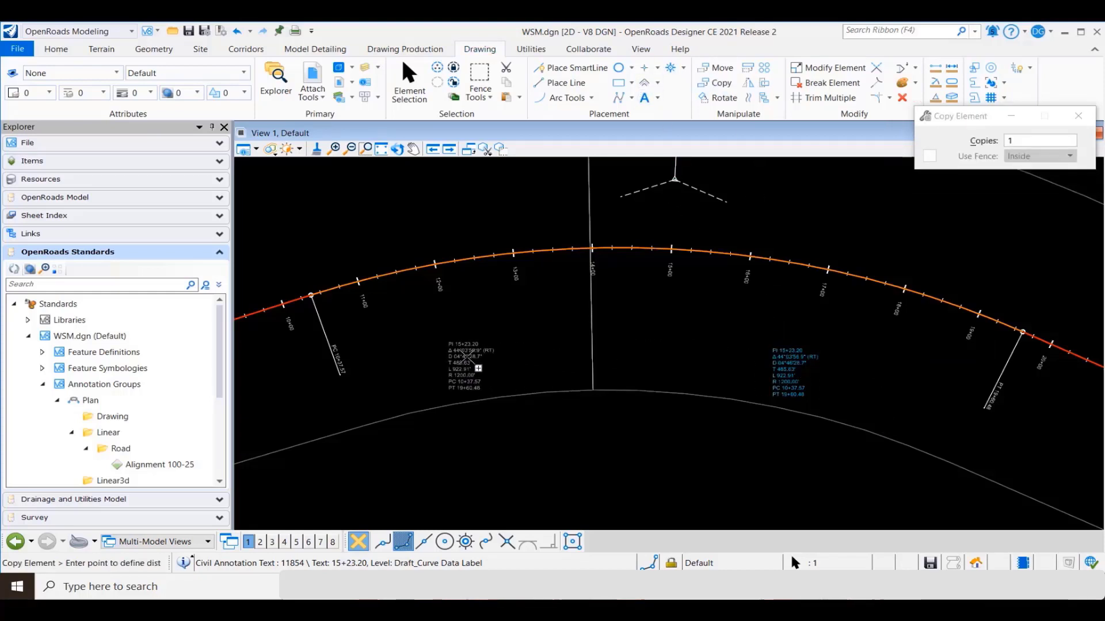
pyautogui.click(406, 79)
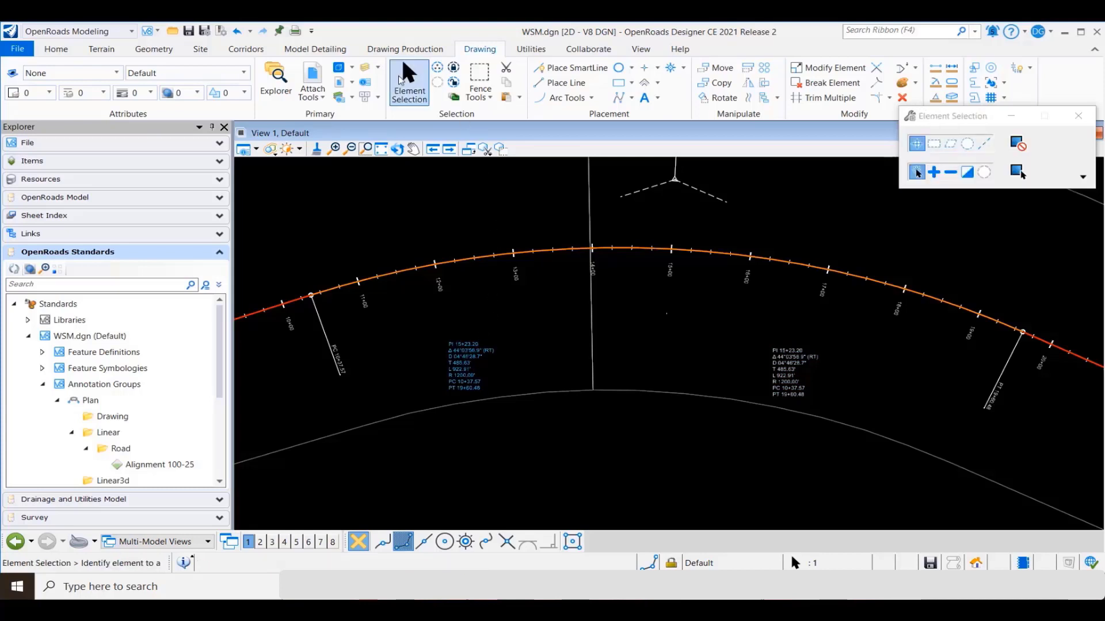
pyautogui.click(490, 351)
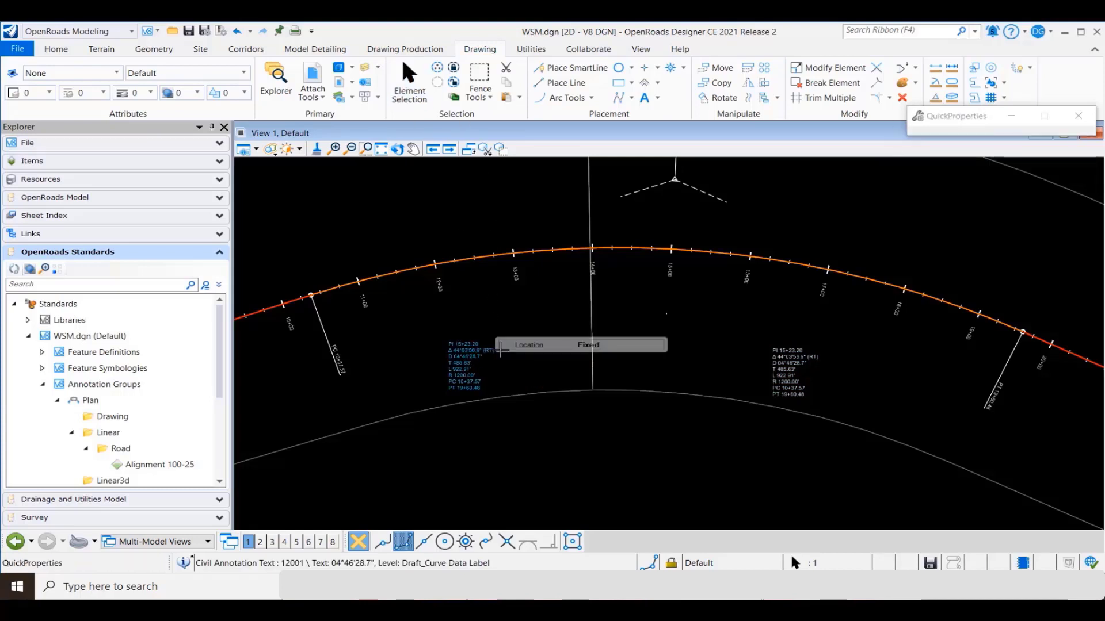
pyautogui.press('Escape')
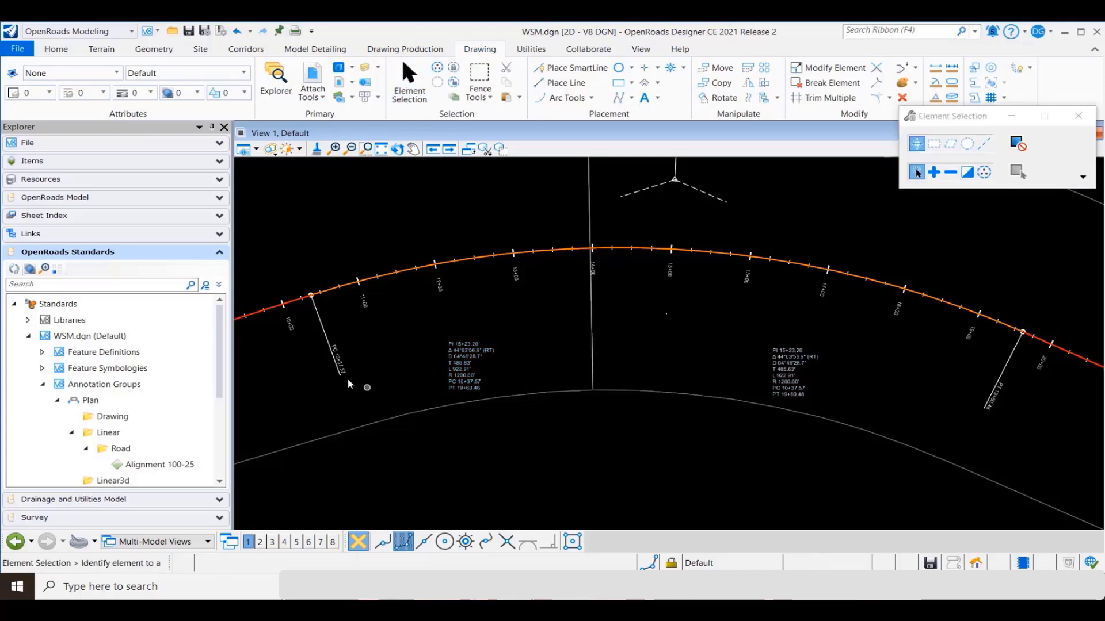
# Step: Change the curve radius to 1400 with the alignment's radius manipulator
pyautogui.scroll(2, 357, 375)
pyautogui.click(377, 233)
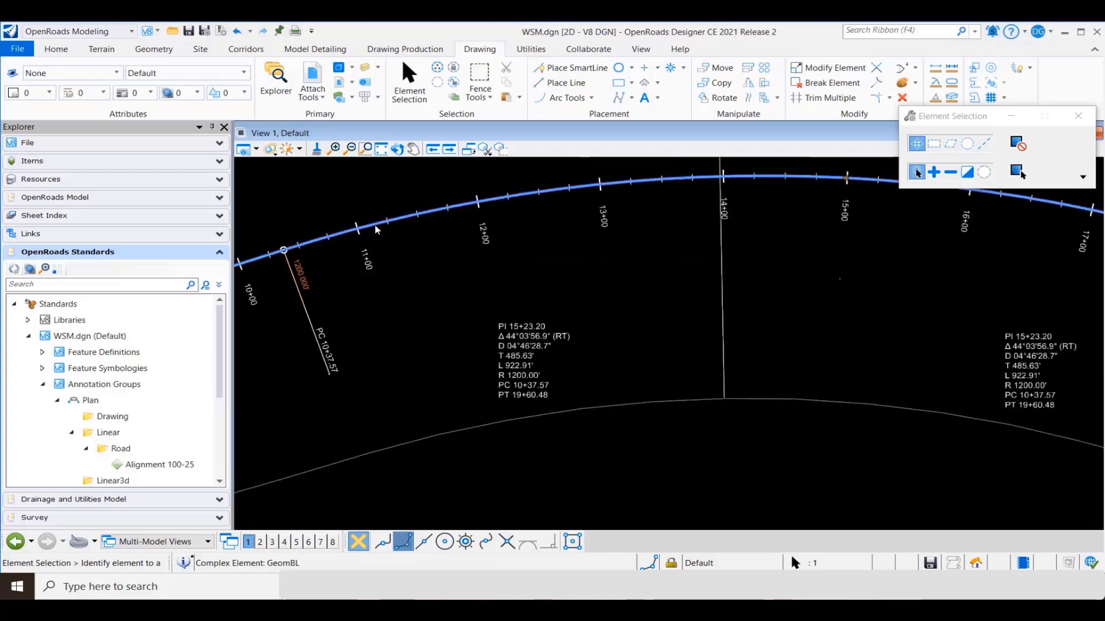
pyautogui.click(303, 279)
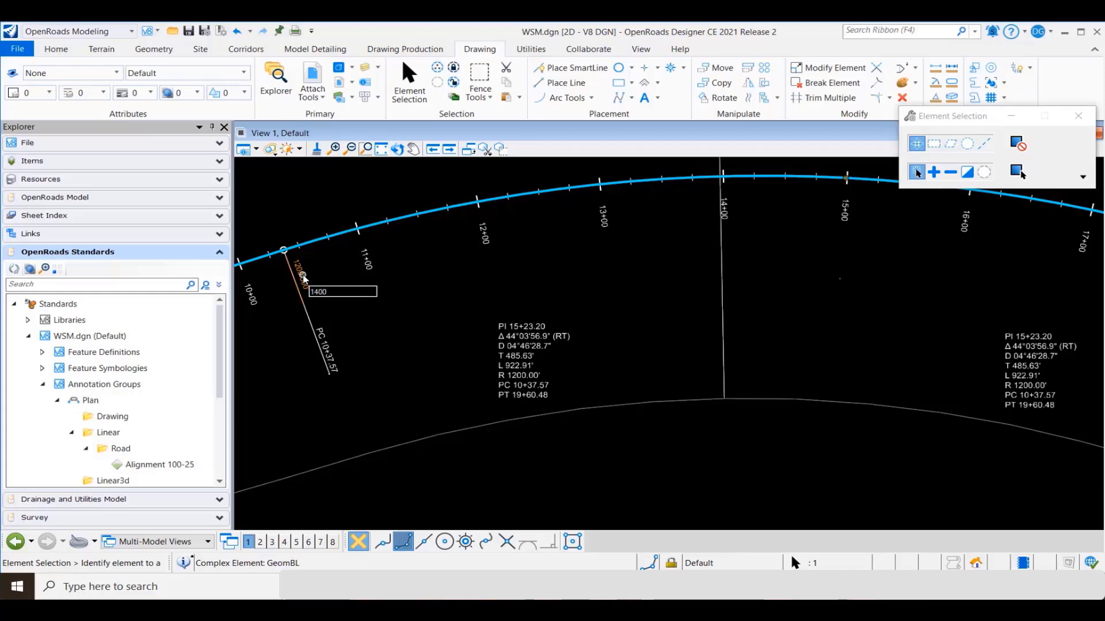
pyautogui.press('Return')
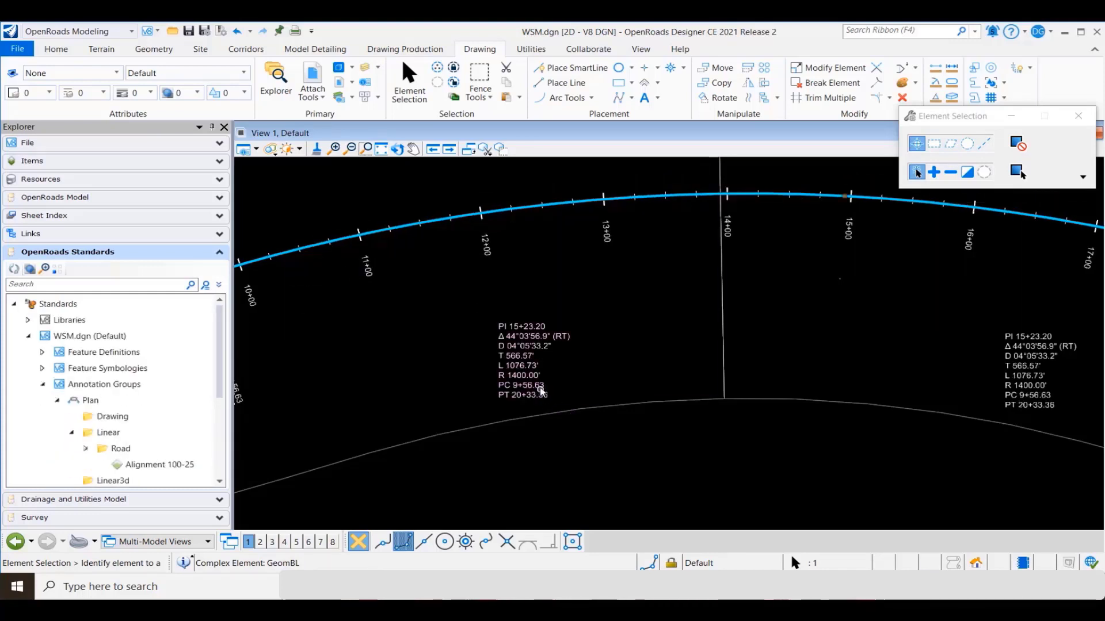
pyautogui.scroll(-3, 488, 354)
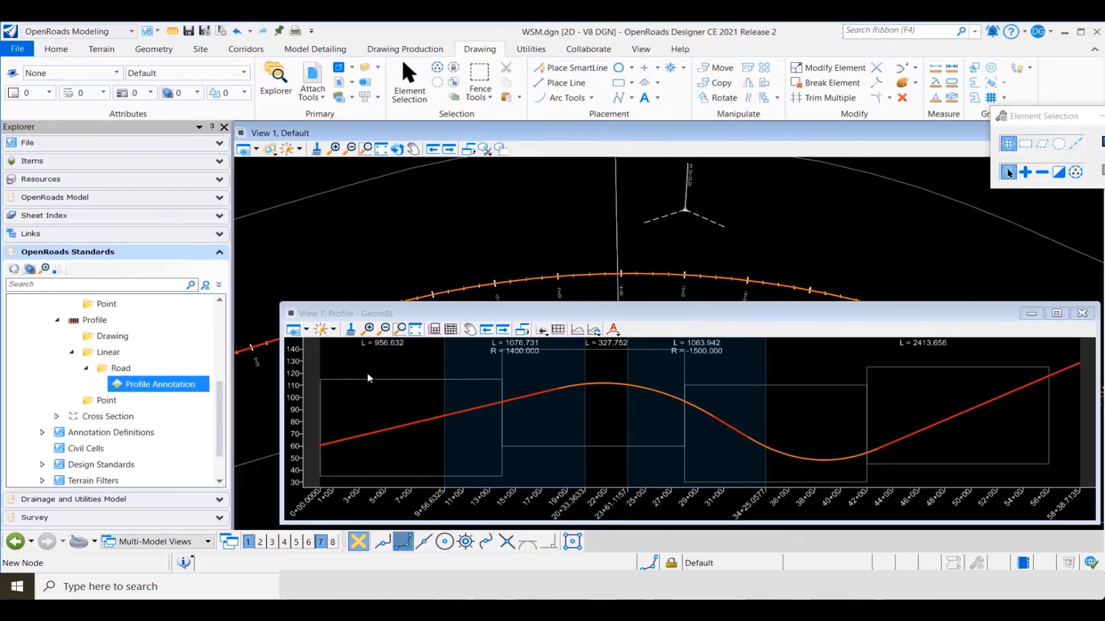
pyautogui.rightClick(166, 385)
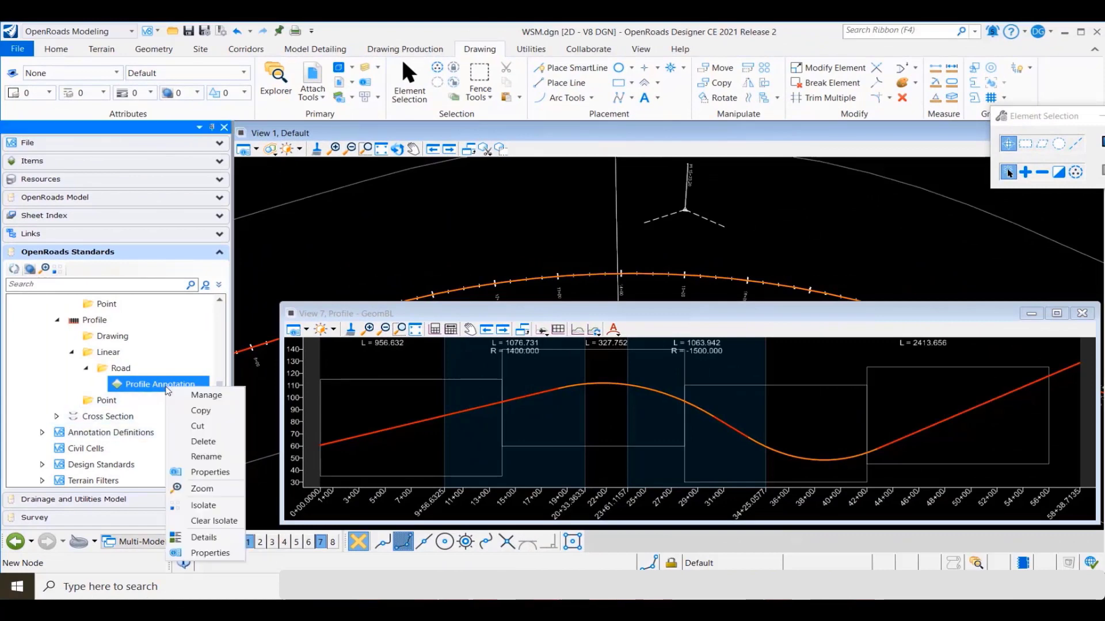
pyautogui.click(207, 396)
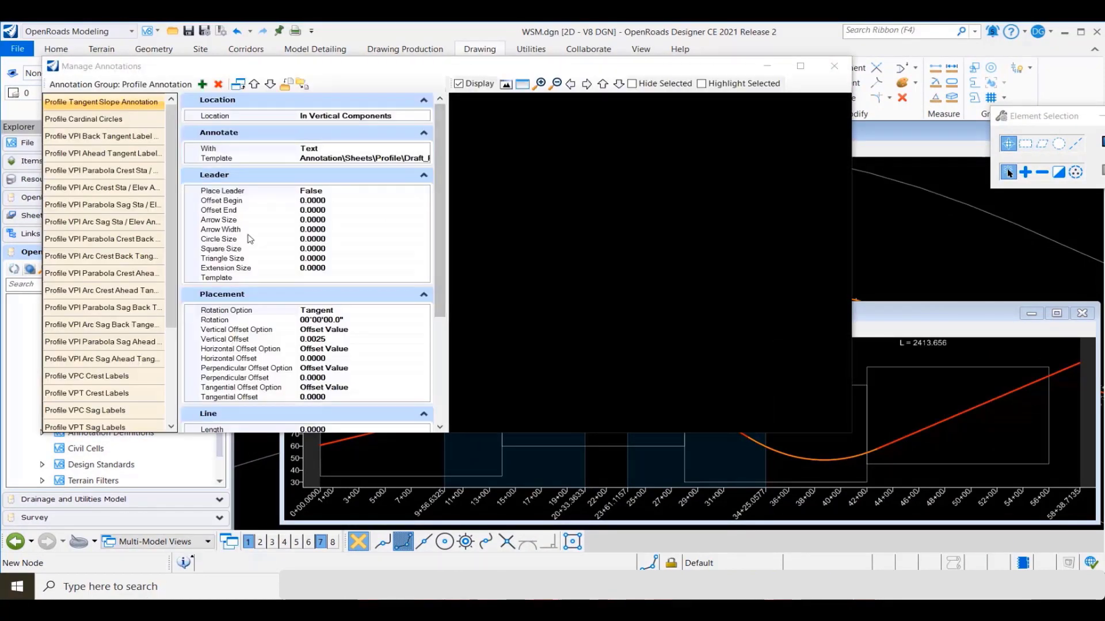
pyautogui.moveTo(179, 217); pyautogui.dragTo(248, 221)
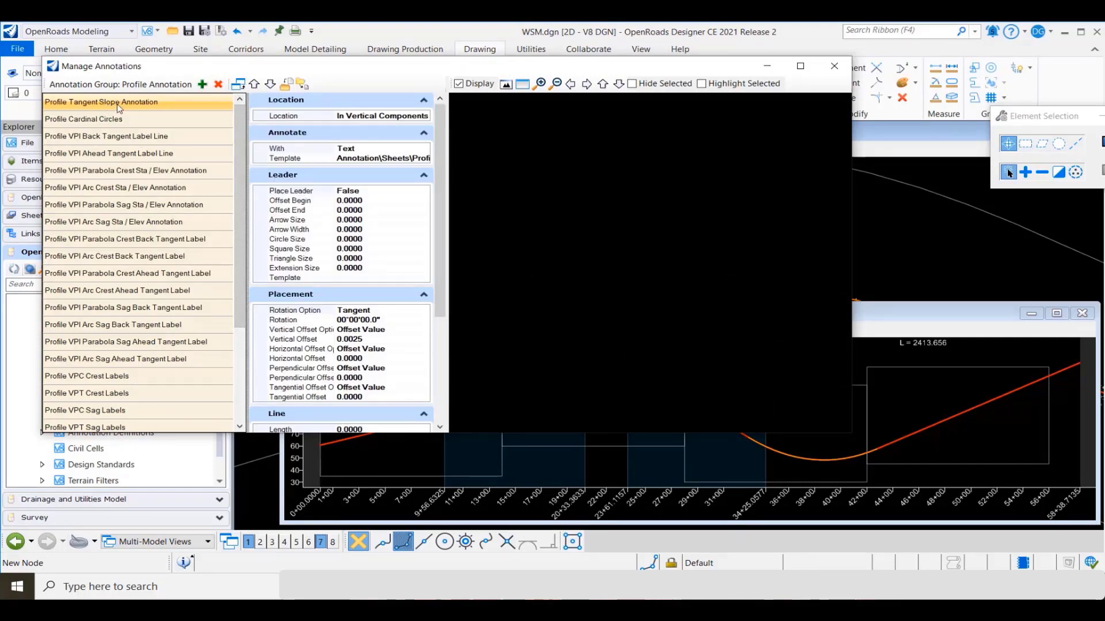
pyautogui.moveTo(437, 160); pyautogui.dragTo(438, 264)
pyautogui.click(355, 426)
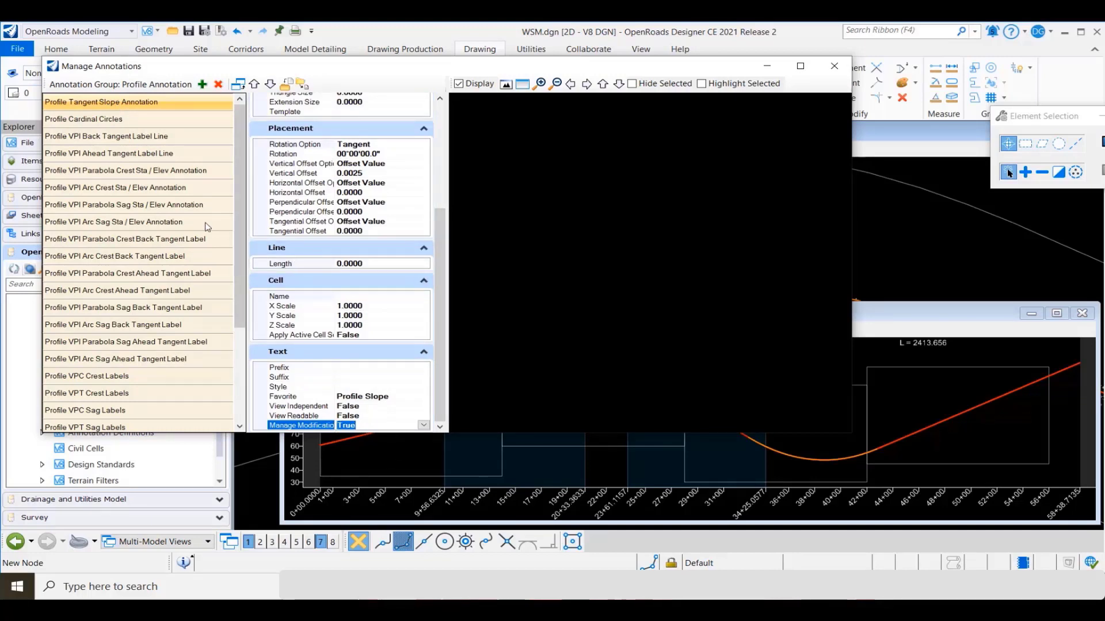
pyautogui.scroll(-2, 242, 230)
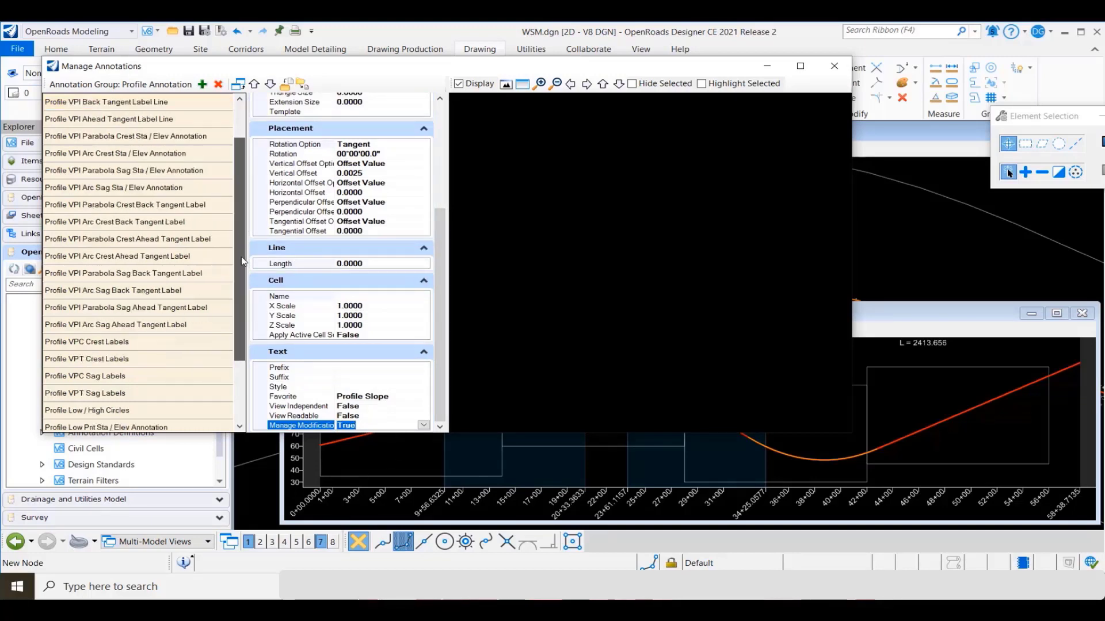
pyautogui.click(114, 240)
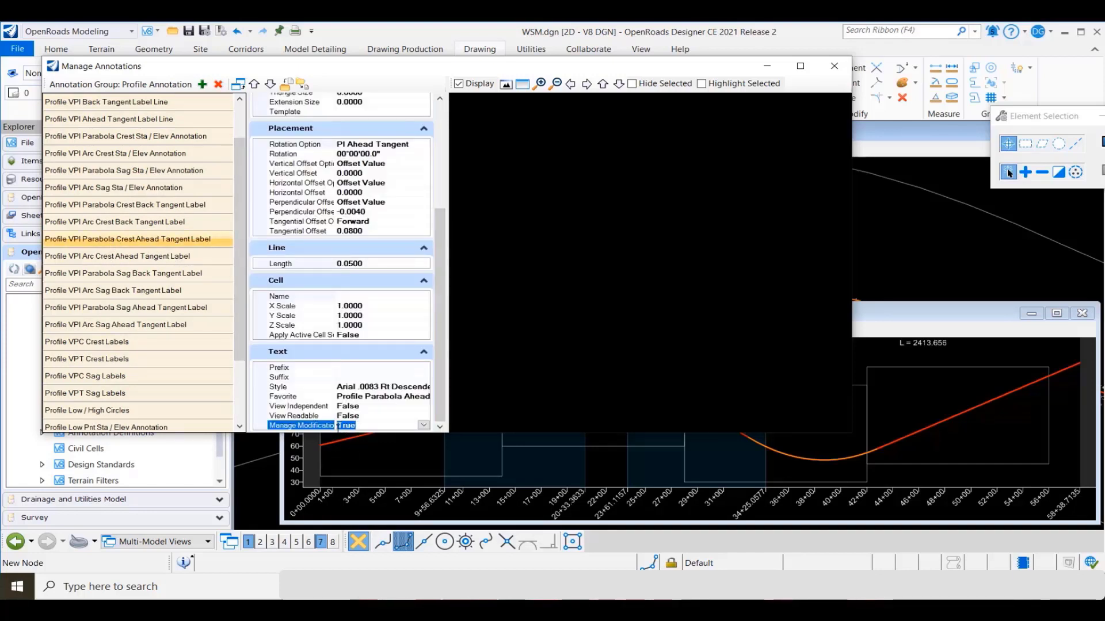
pyautogui.moveTo(239, 289); pyautogui.dragTo(238, 366)
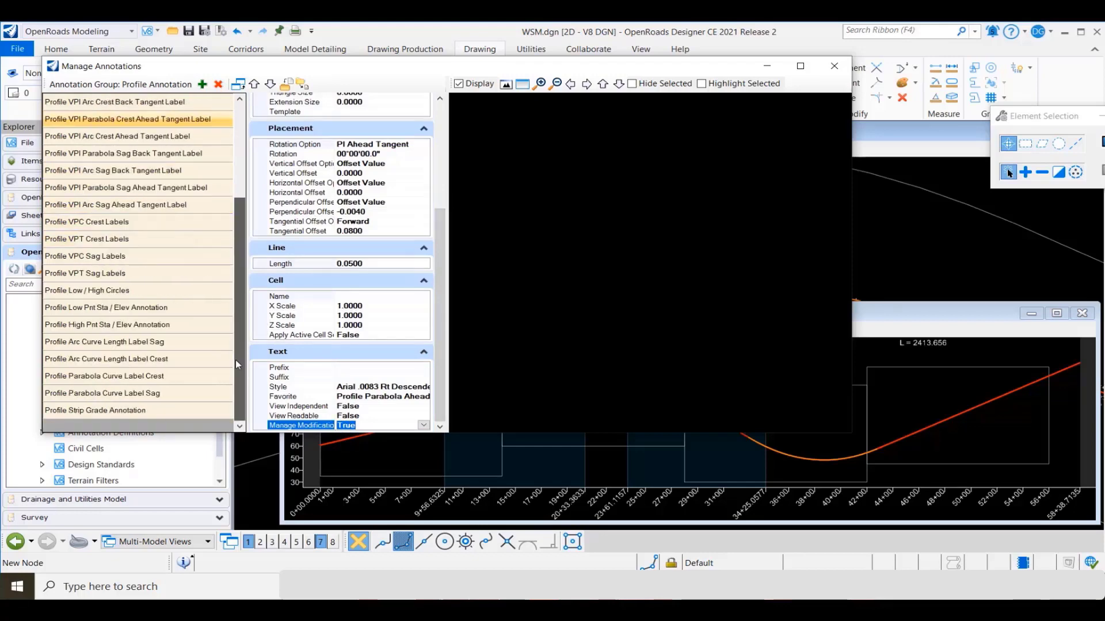
pyautogui.click(107, 377)
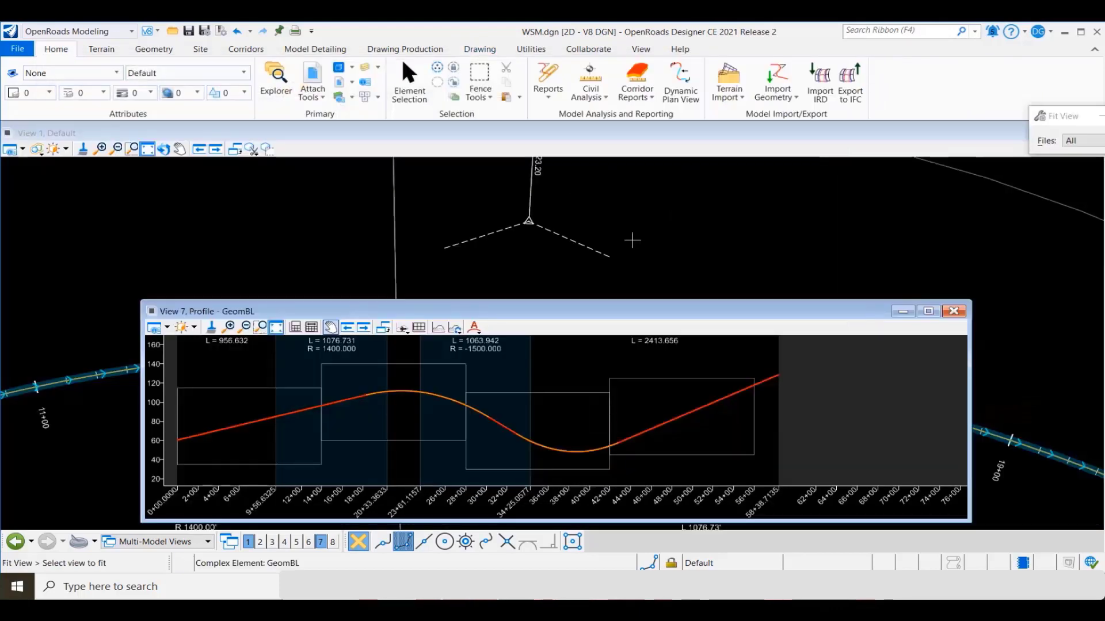
# Step: Create a GeomBL plan and profile sheet, Sheet_4, from the plan named boundary
pyautogui.click(375, 47)
pyautogui.click(925, 114)
pyautogui.click(241, 257)
pyautogui.rightClick(275, 273)
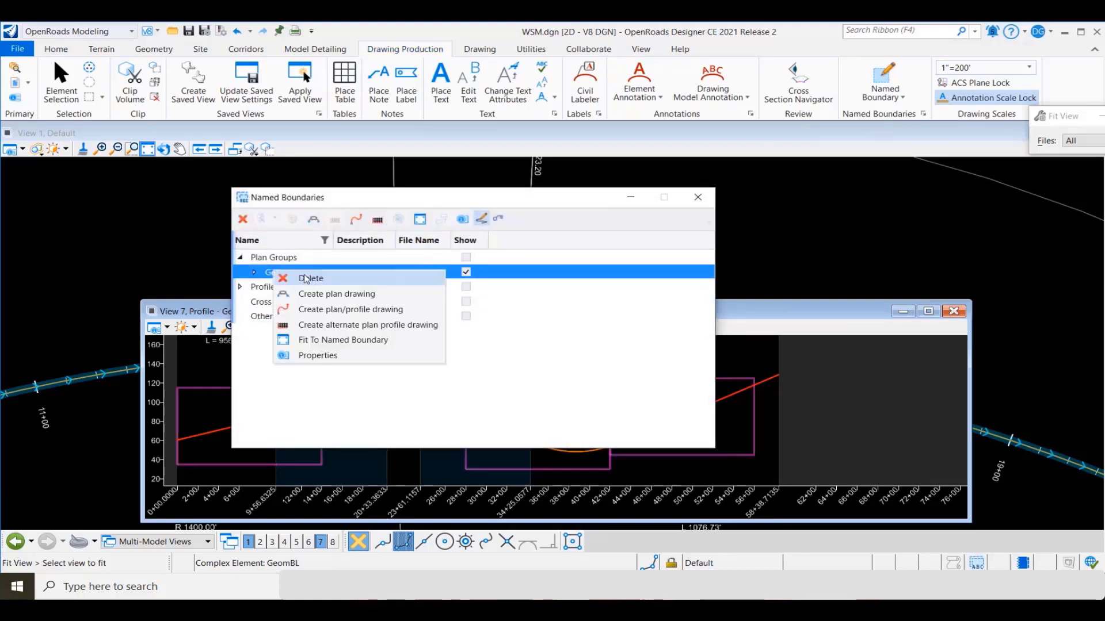
pyautogui.click(341, 314)
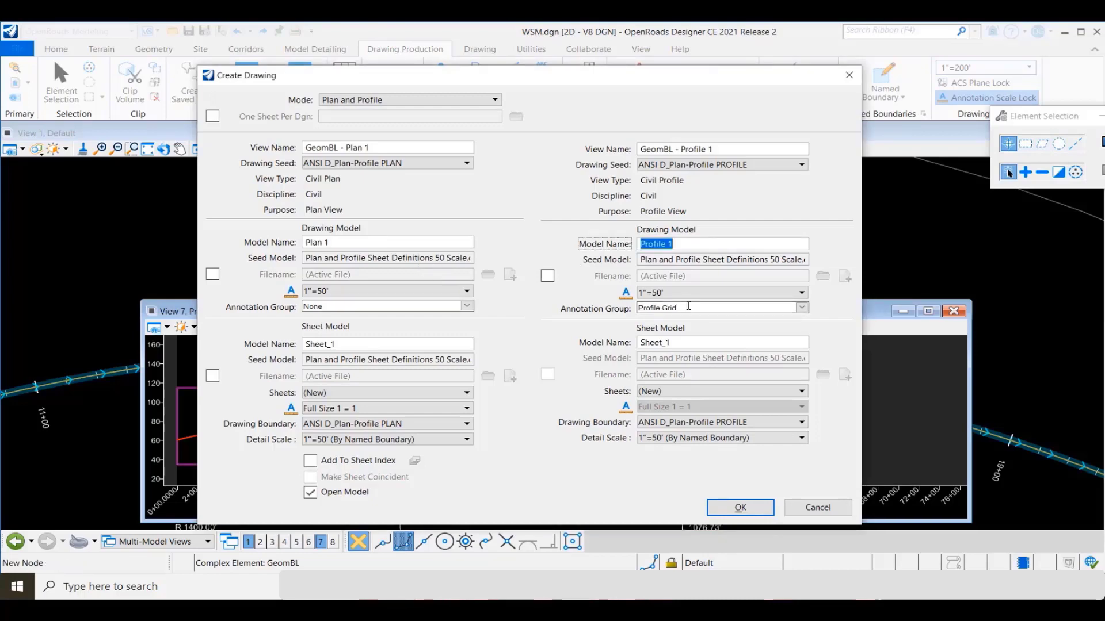
pyautogui.click(740, 508)
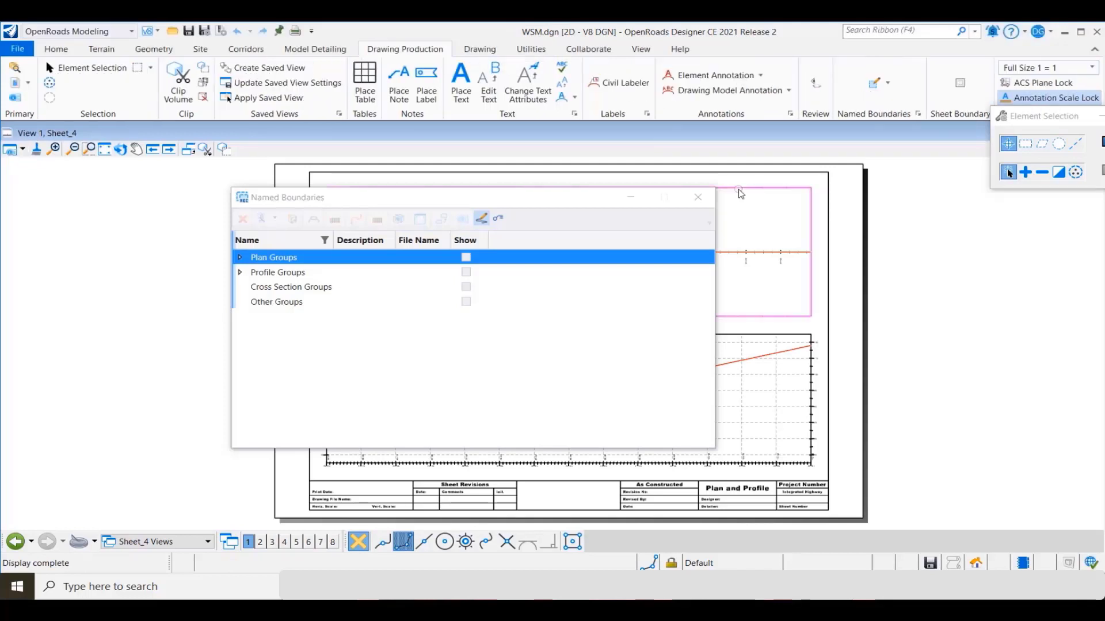
pyautogui.click(698, 197)
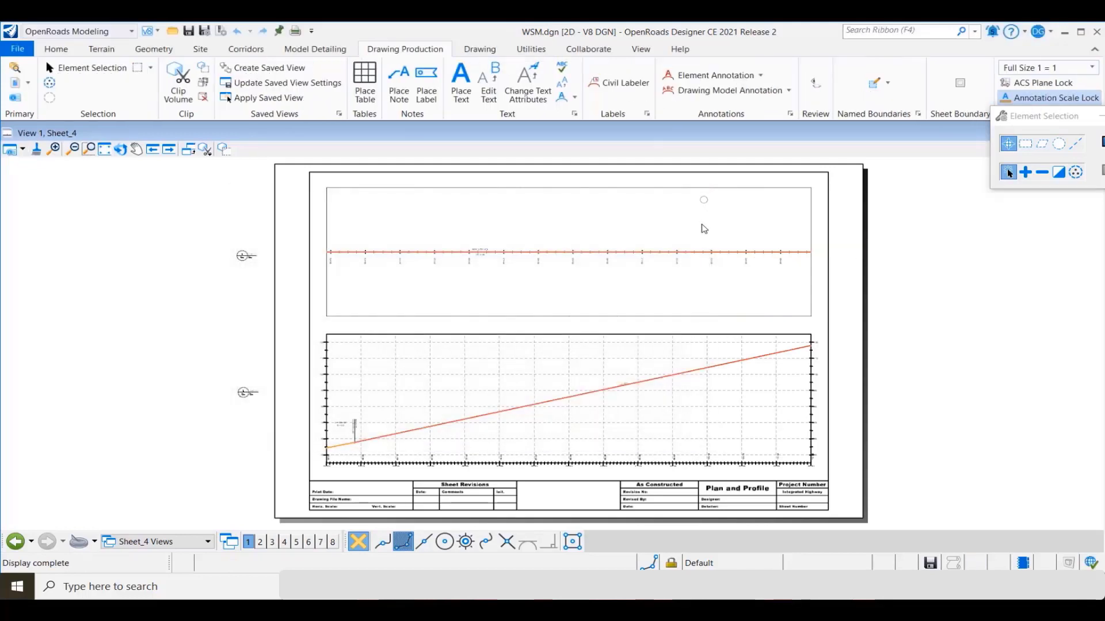
# Step: Open the Sheet_2 plan and profile sheet views from the view group list
pyautogui.click(157, 544)
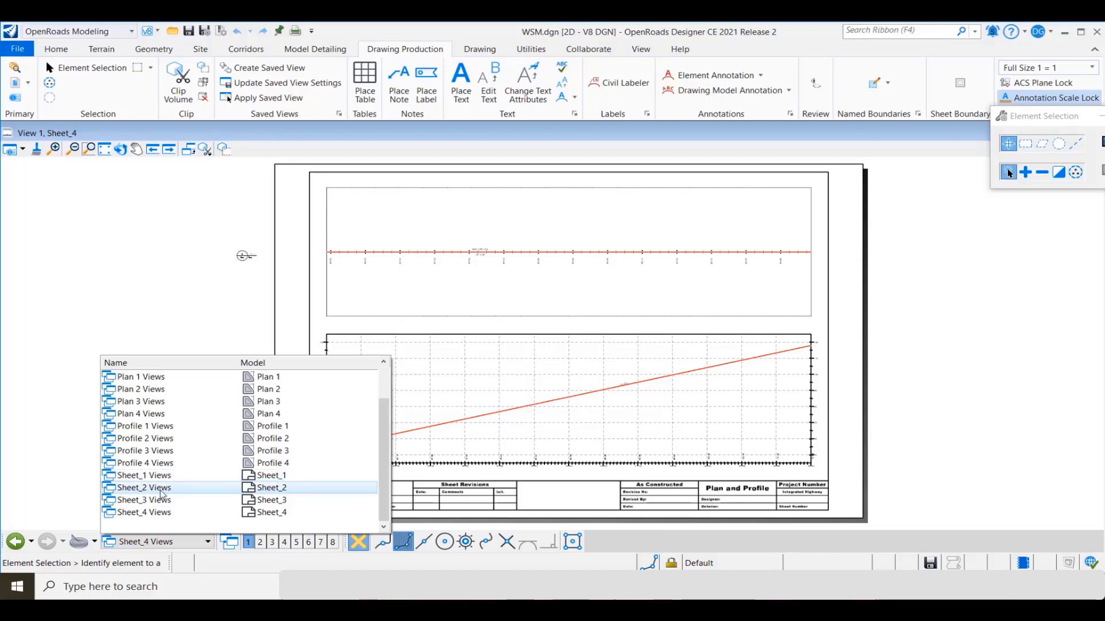
pyautogui.click(162, 489)
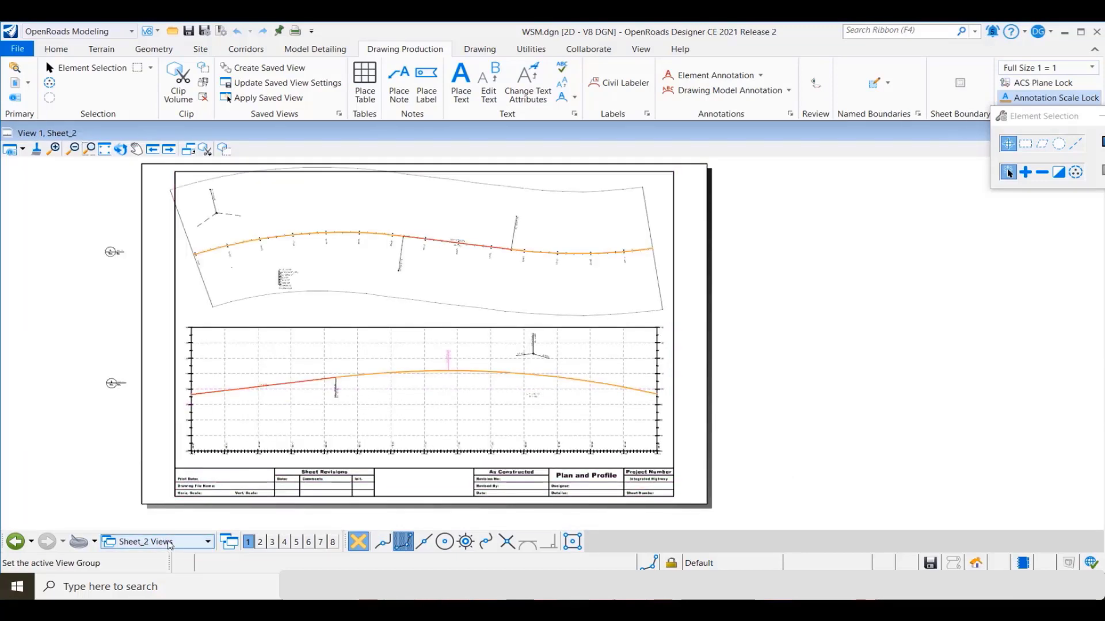
pyautogui.click(167, 542)
# Step: In Profile 2, set the L = 1,187.13' curve-length label to Fixed and drag it toward the profile's right end
pyautogui.click(152, 441)
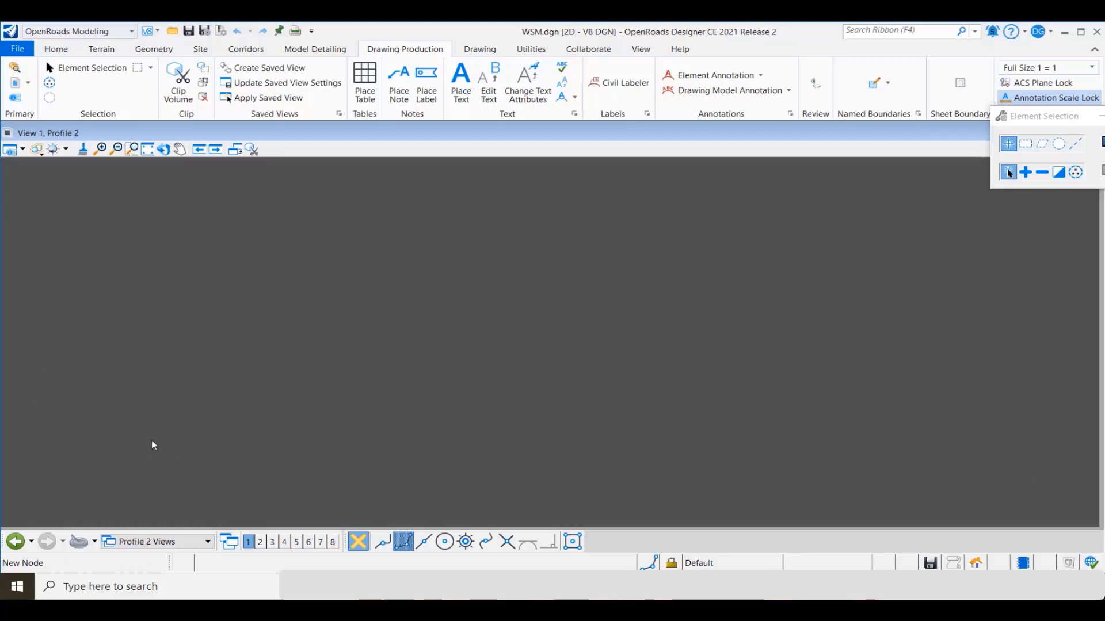
pyautogui.moveTo(772, 343)
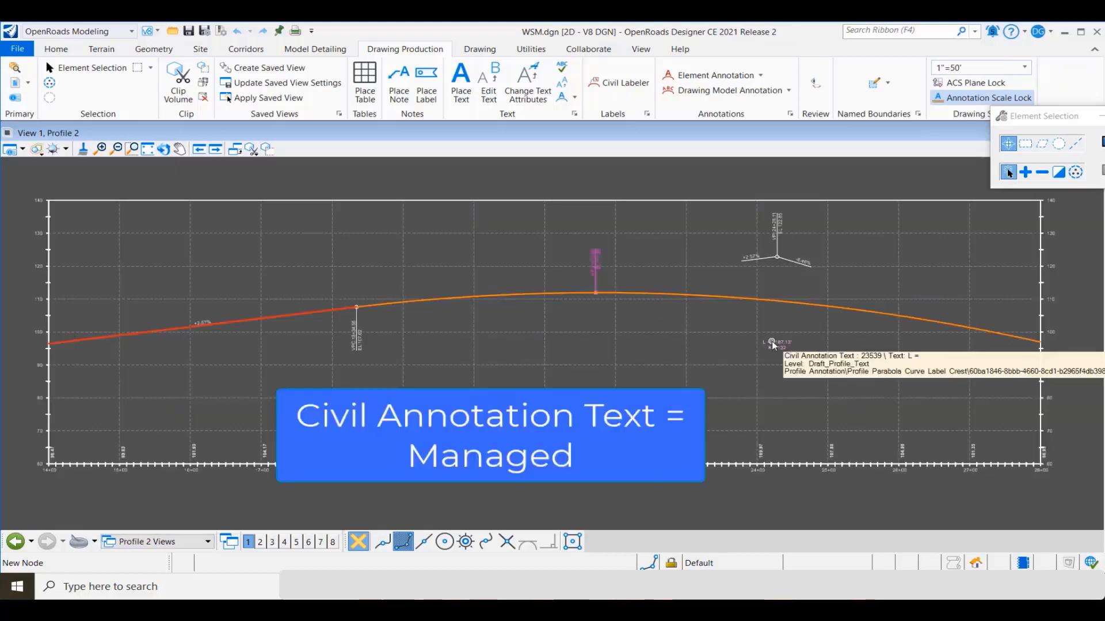
pyautogui.moveTo(782, 219)
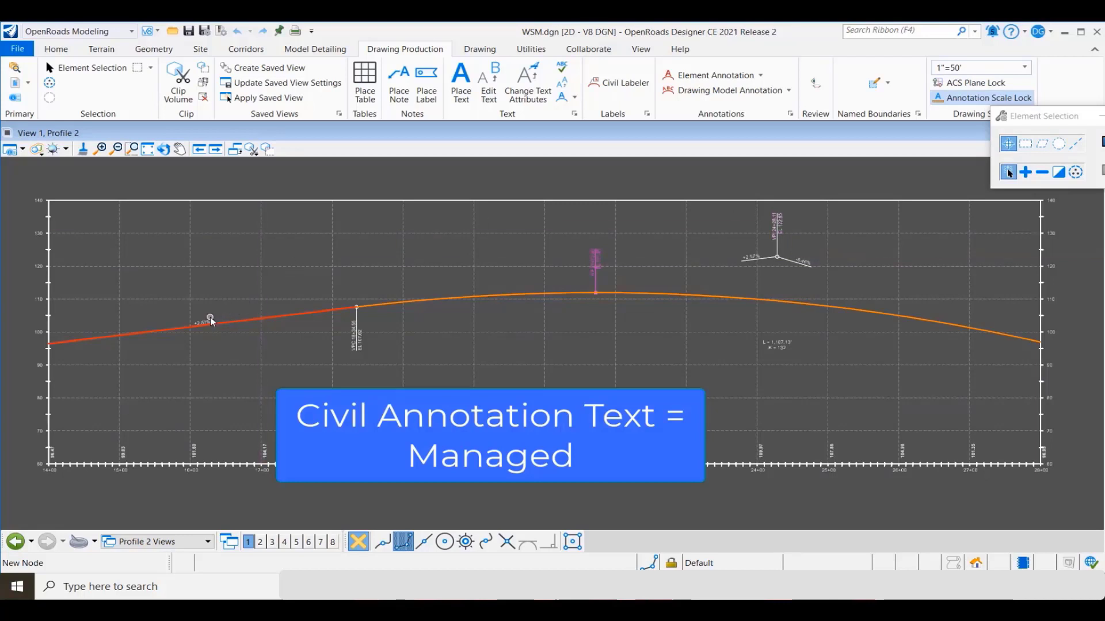
pyautogui.moveTo(211, 321)
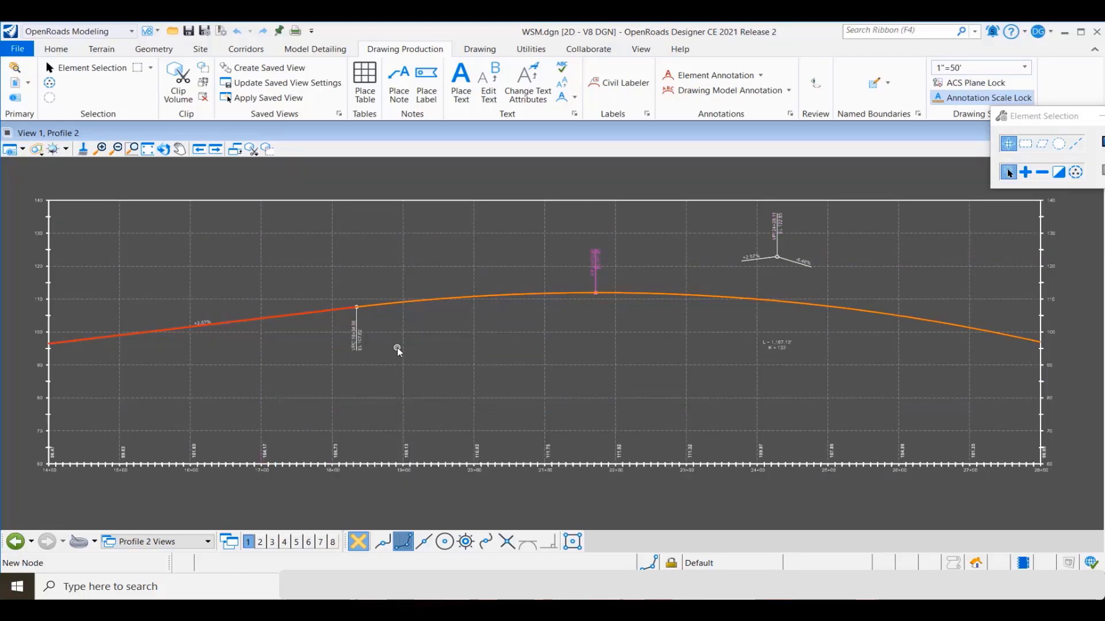
pyautogui.click(776, 344)
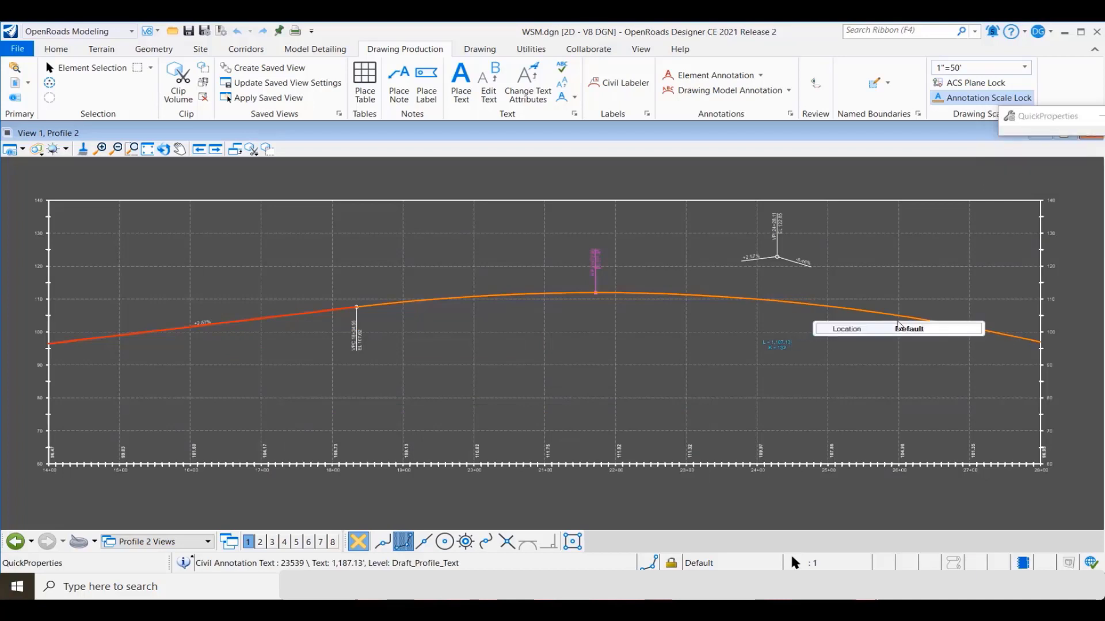
pyautogui.click(935, 331)
pyautogui.click(975, 329)
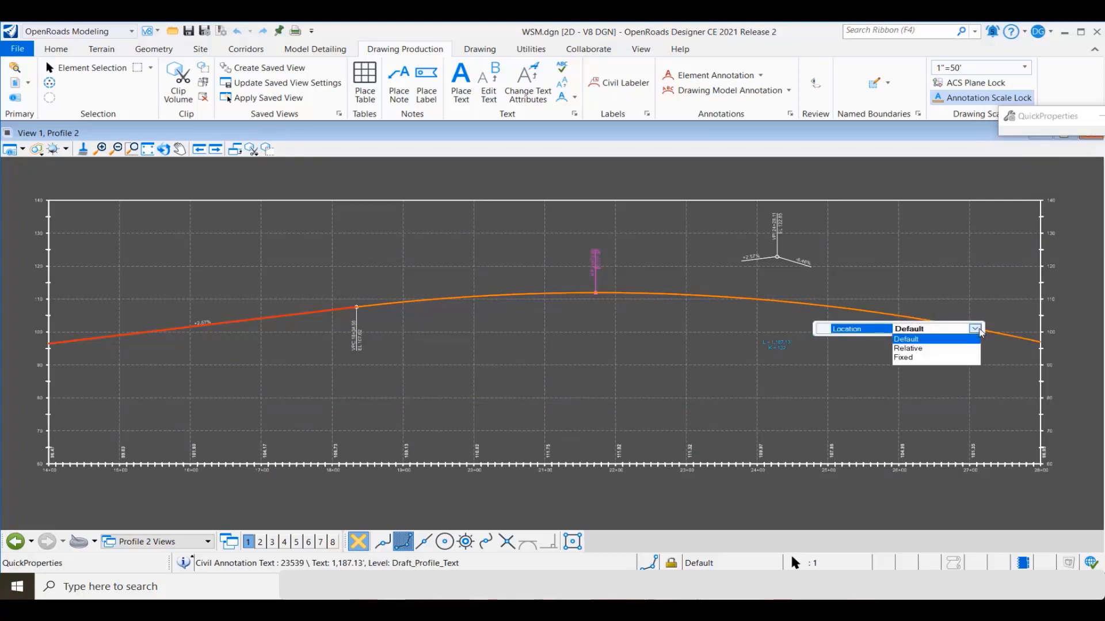
pyautogui.click(913, 358)
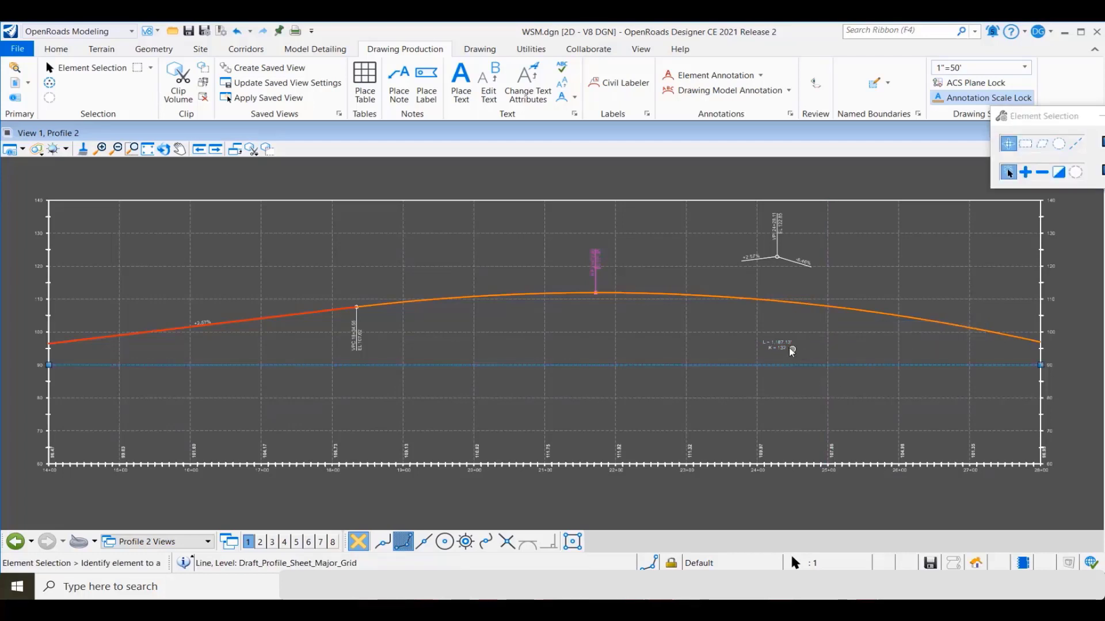
pyautogui.moveTo(787, 348); pyautogui.dragTo(999, 382)
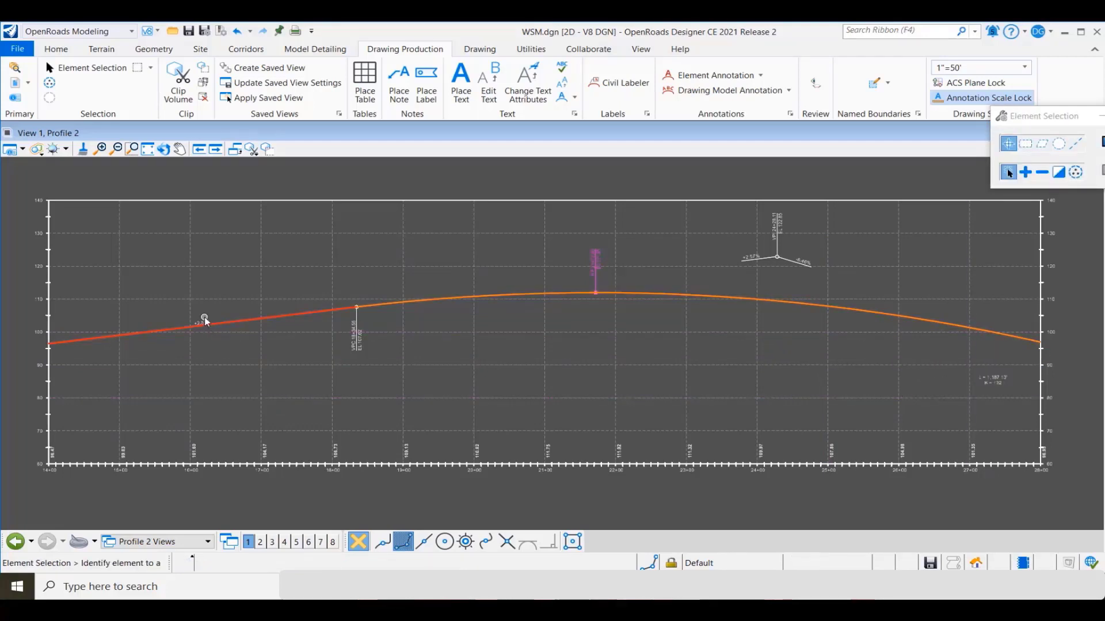
# Step: Drag the +2.57% grade label along the tangent and confirm its placement stays Relative
pyautogui.scroll(3, 183, 334)
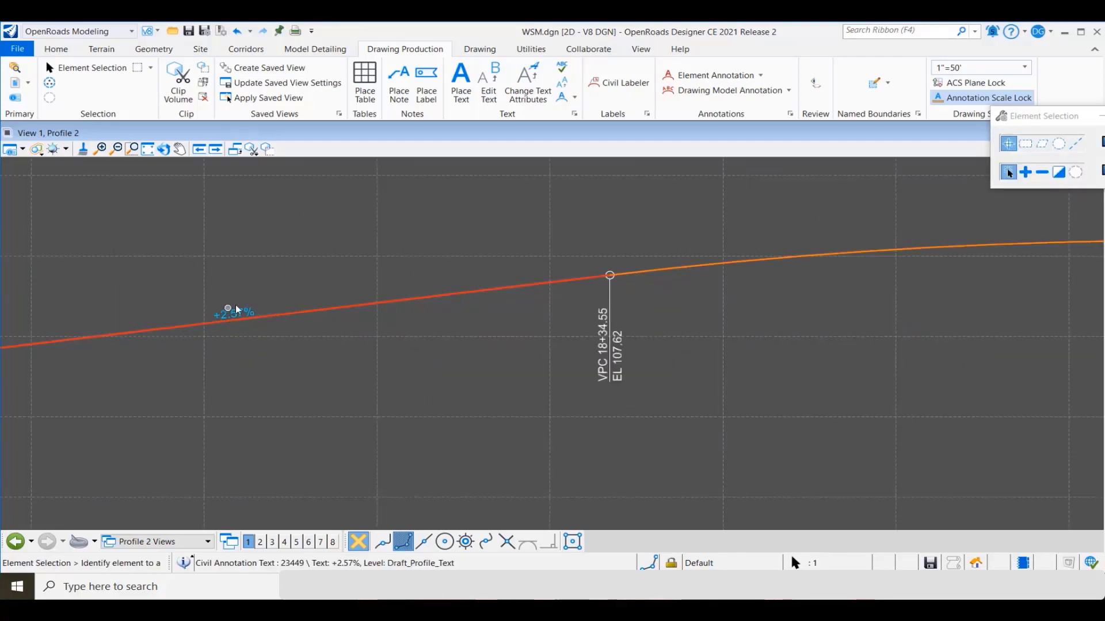
pyautogui.moveTo(234, 313); pyautogui.dragTo(286, 299)
pyautogui.scroll(-6, 314, 351)
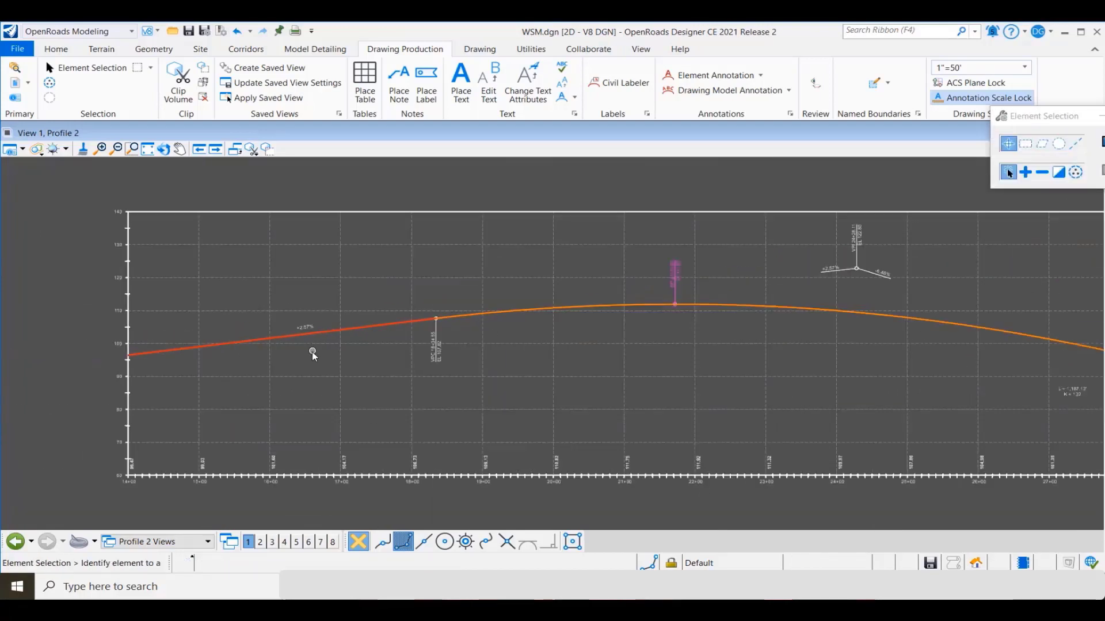
pyautogui.click(306, 334)
pyautogui.click(468, 343)
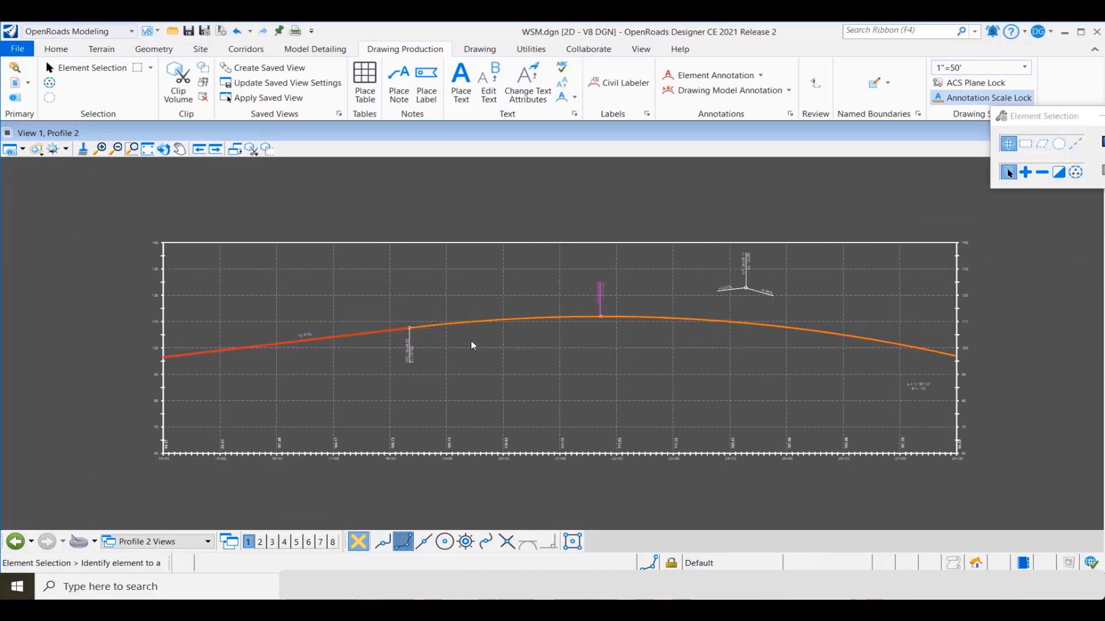
pyautogui.scroll(2, 468, 343)
# Step: In Multi-Model Views, maximise the GeomBL profile and change the crest curve length to 1200
pyautogui.click(176, 543)
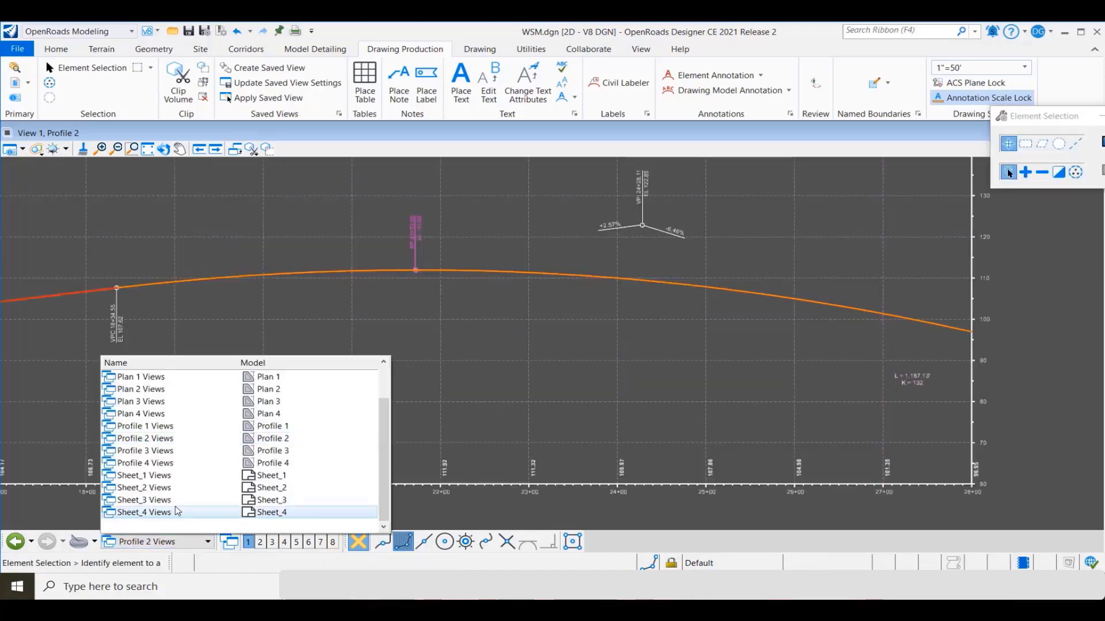
pyautogui.click(151, 401)
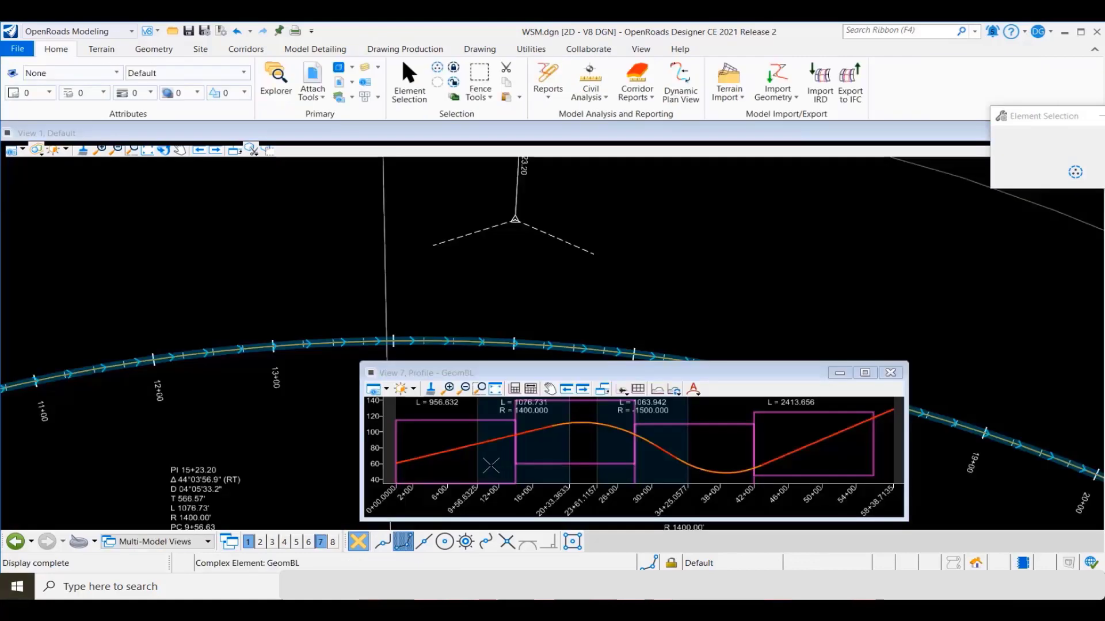
pyautogui.click(865, 373)
pyautogui.click(429, 288)
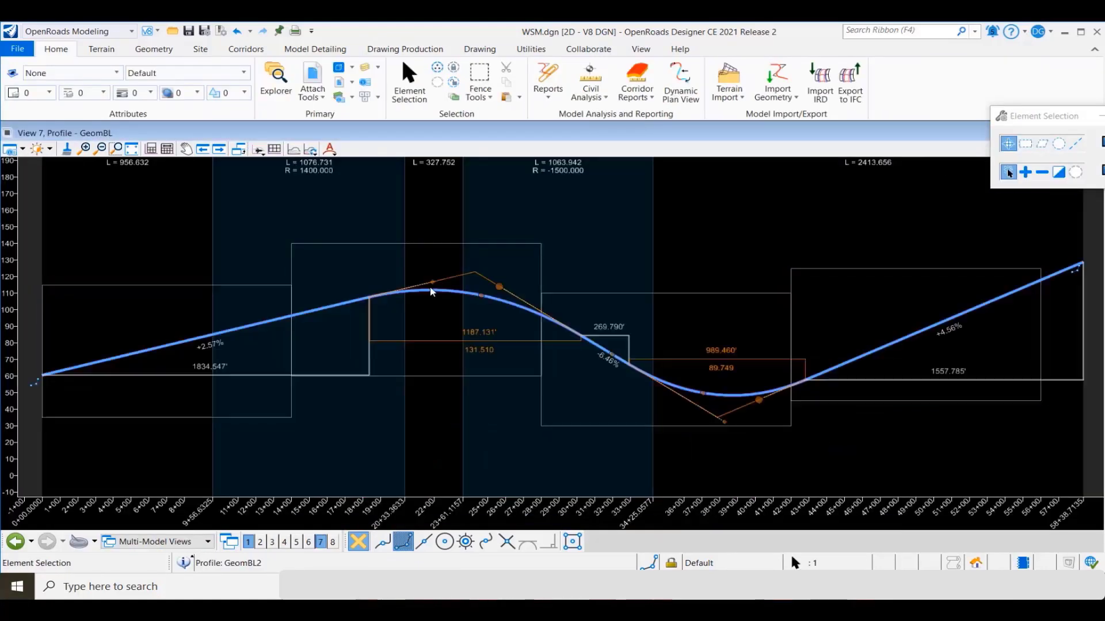
pyautogui.click(477, 344)
pyautogui.write('1')
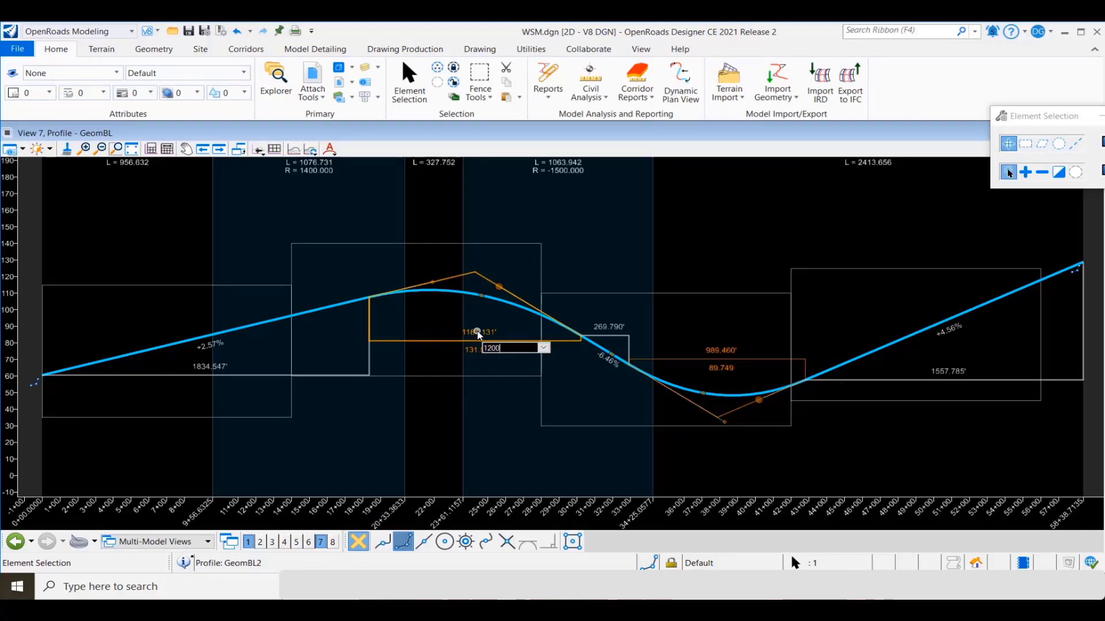
pyautogui.write('200')
pyautogui.press('Return')
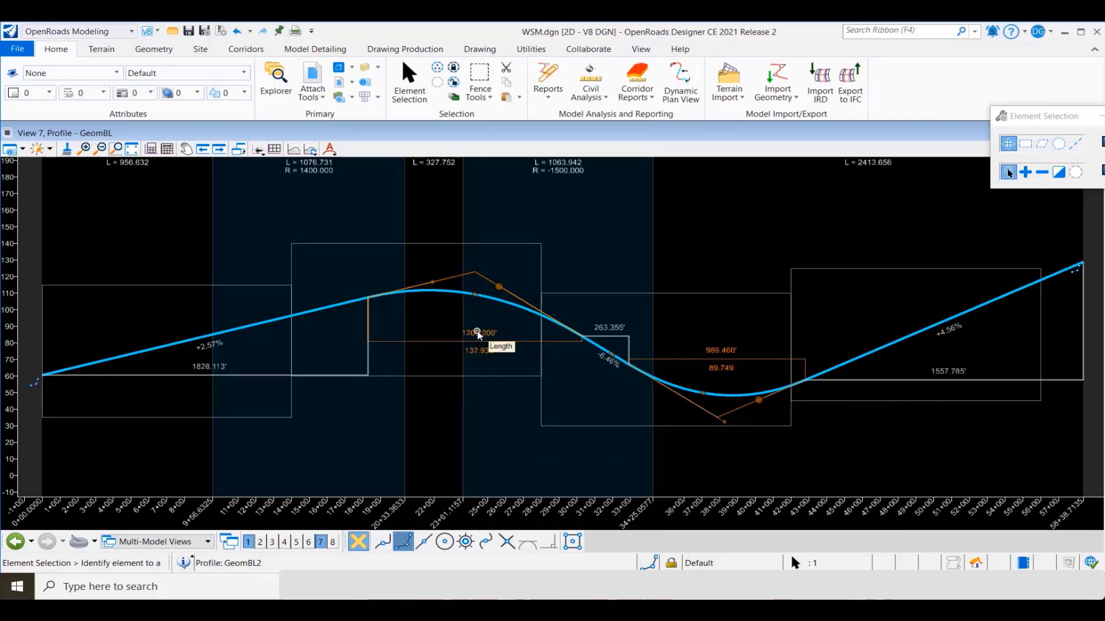
# Step: Return to Profile 2 to see the label updated to L = 1,200.00'
pyautogui.click(207, 542)
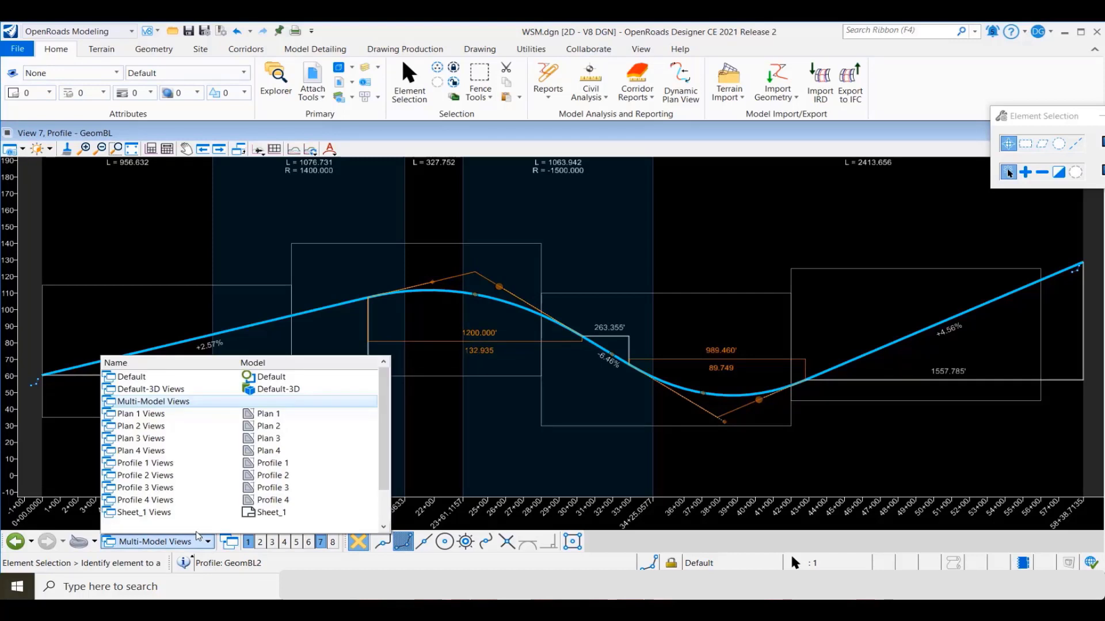
pyautogui.click(167, 476)
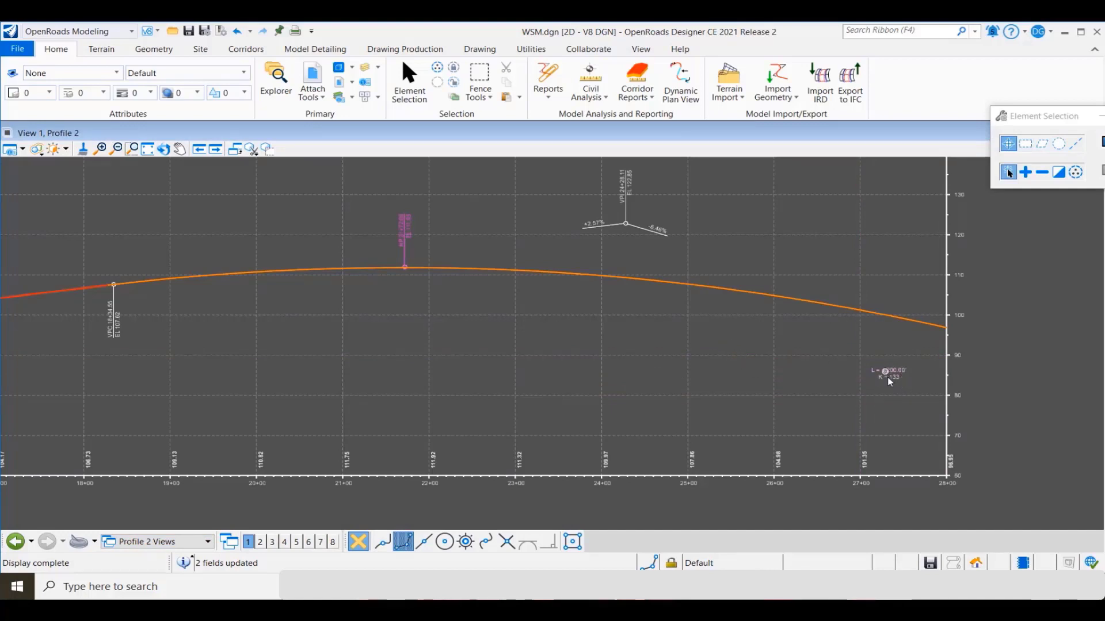
pyautogui.scroll(-1, 901, 376)
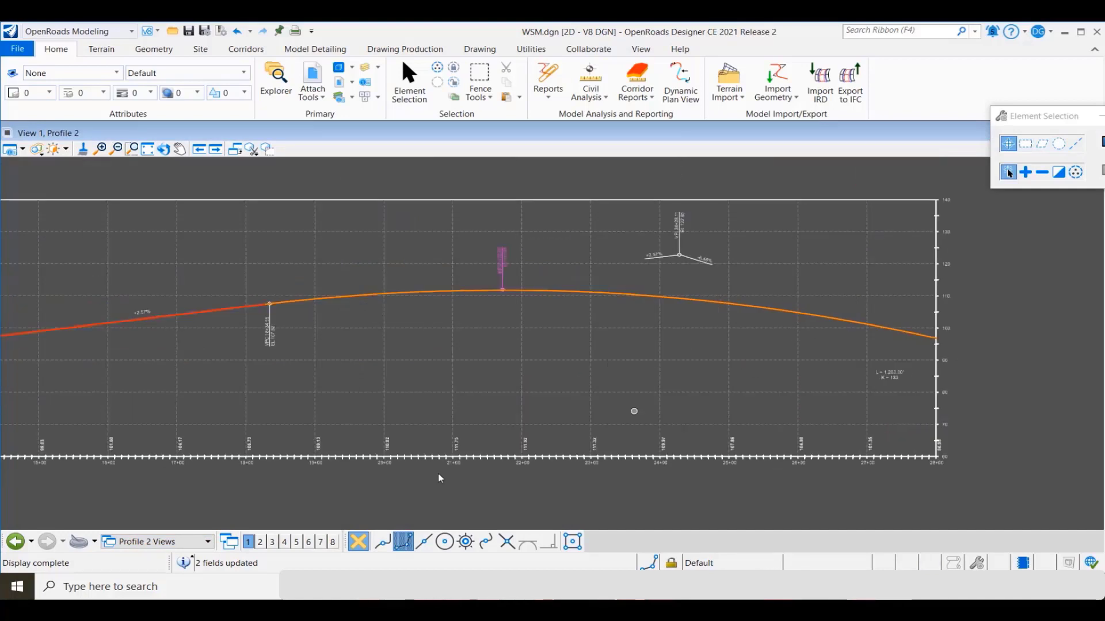
# Step: Switch to the Sheet_2 view and return to element selection
pyautogui.click(173, 542)
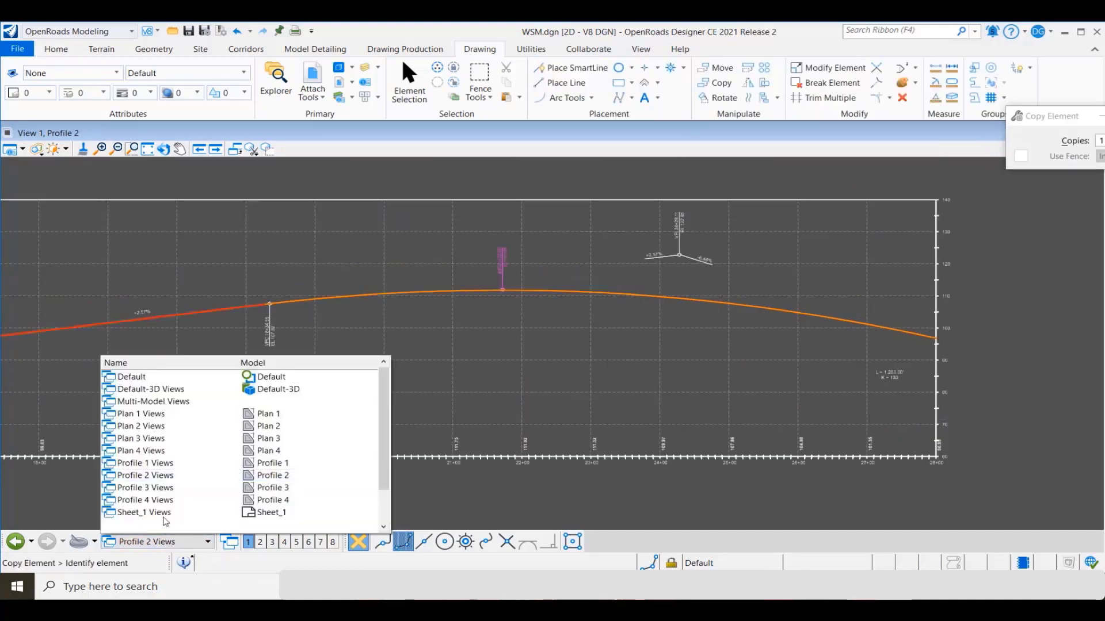
pyautogui.scroll(-1, 164, 489)
pyautogui.click(154, 488)
pyautogui.scroll(3, 582, 412)
pyautogui.scroll(1, 582, 411)
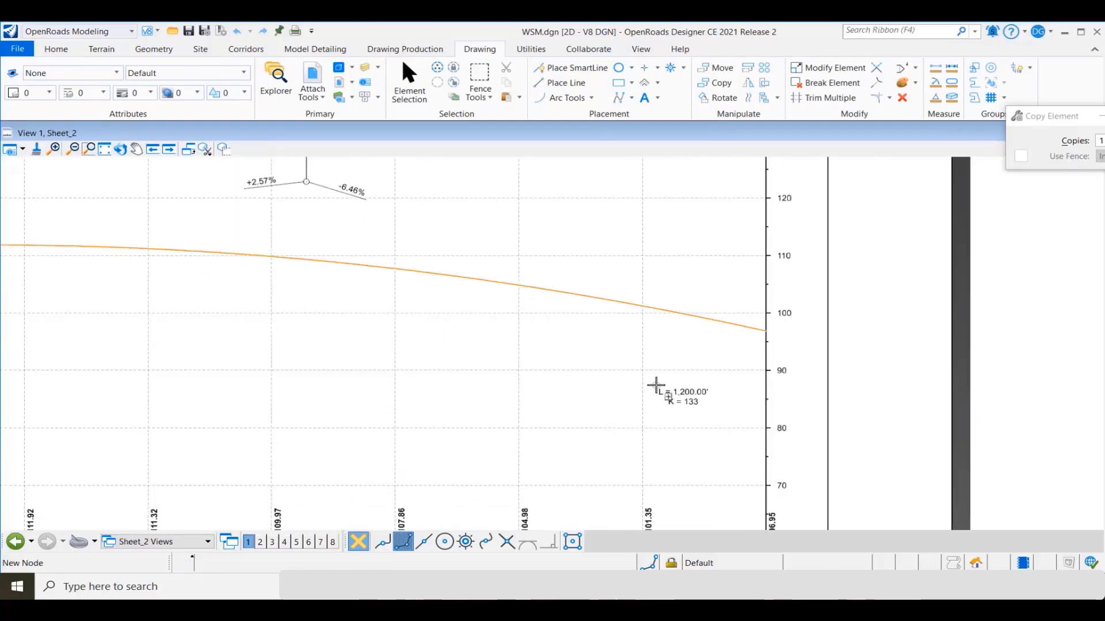
pyautogui.click(409, 81)
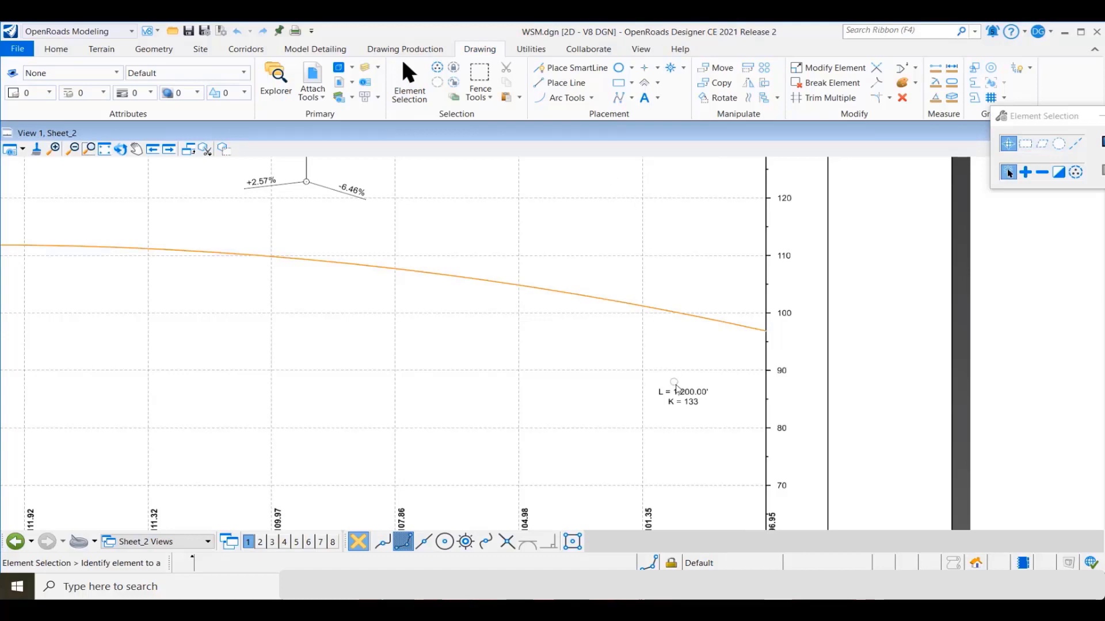
# Step: Copy the referenced L = 1,200.00' curve label and place the copy to its left
pyautogui.moveTo(686, 399)
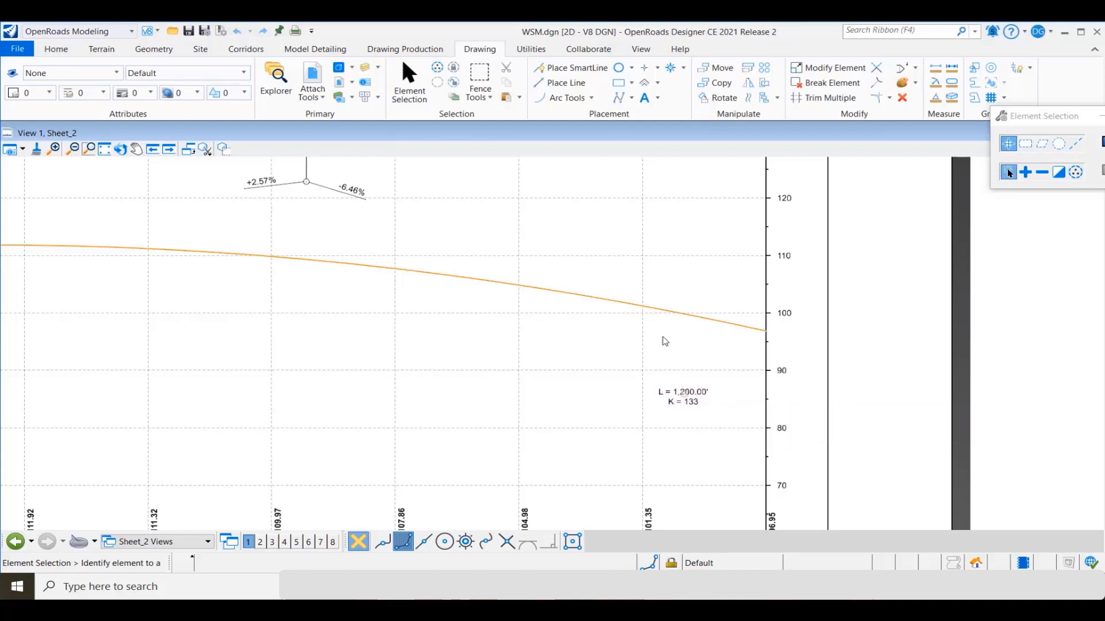
pyautogui.click(717, 83)
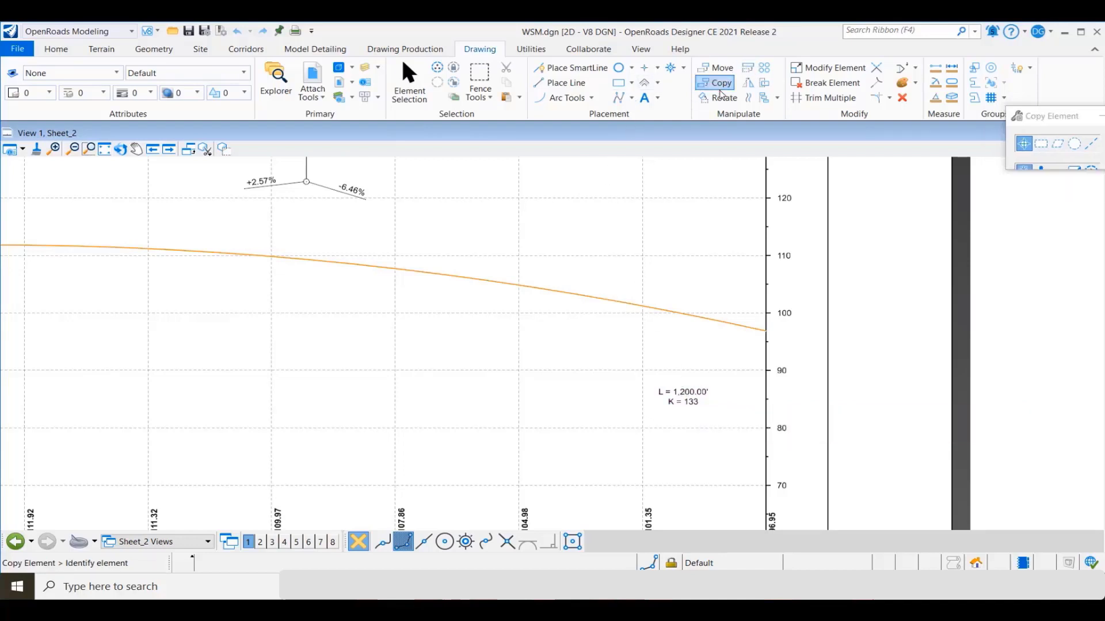
pyautogui.click(678, 396)
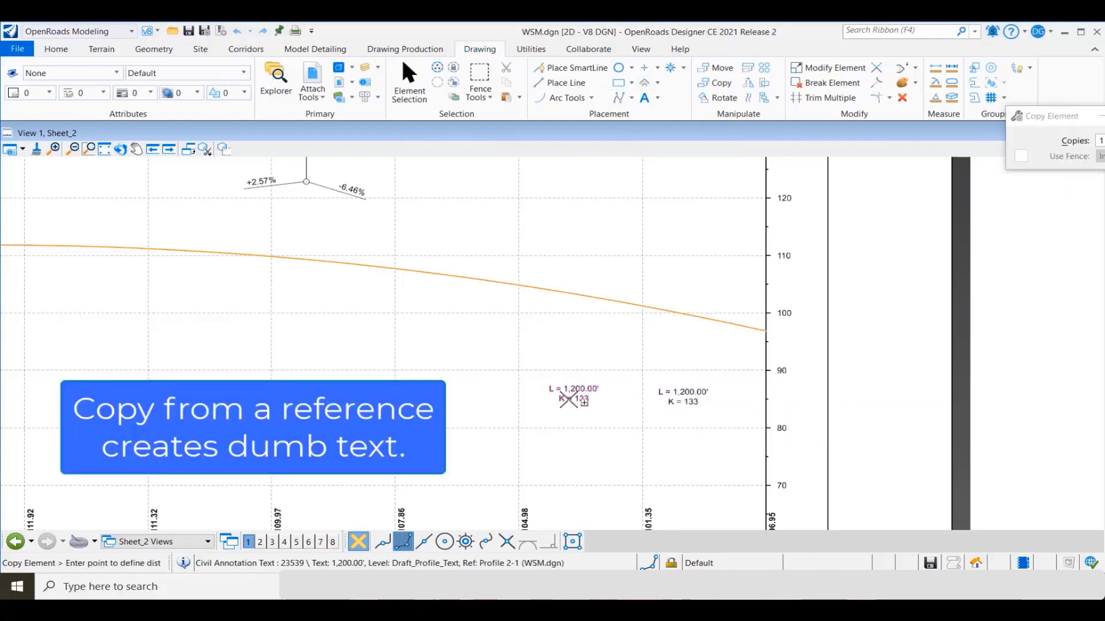
pyautogui.click(573, 396)
pyautogui.click(409, 80)
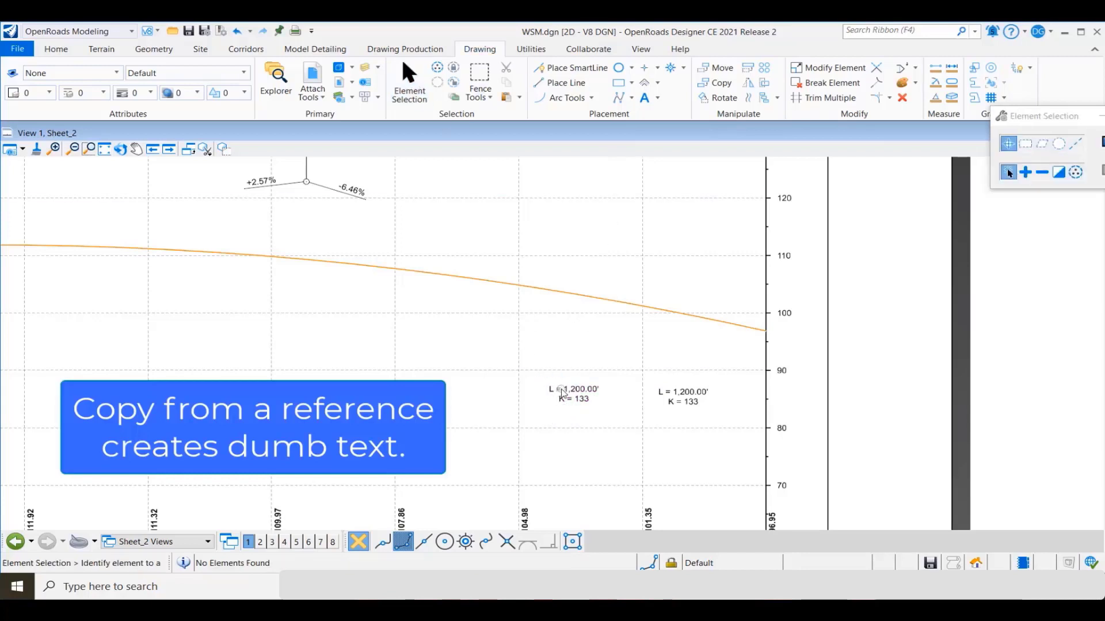
pyautogui.moveTo(563, 393)
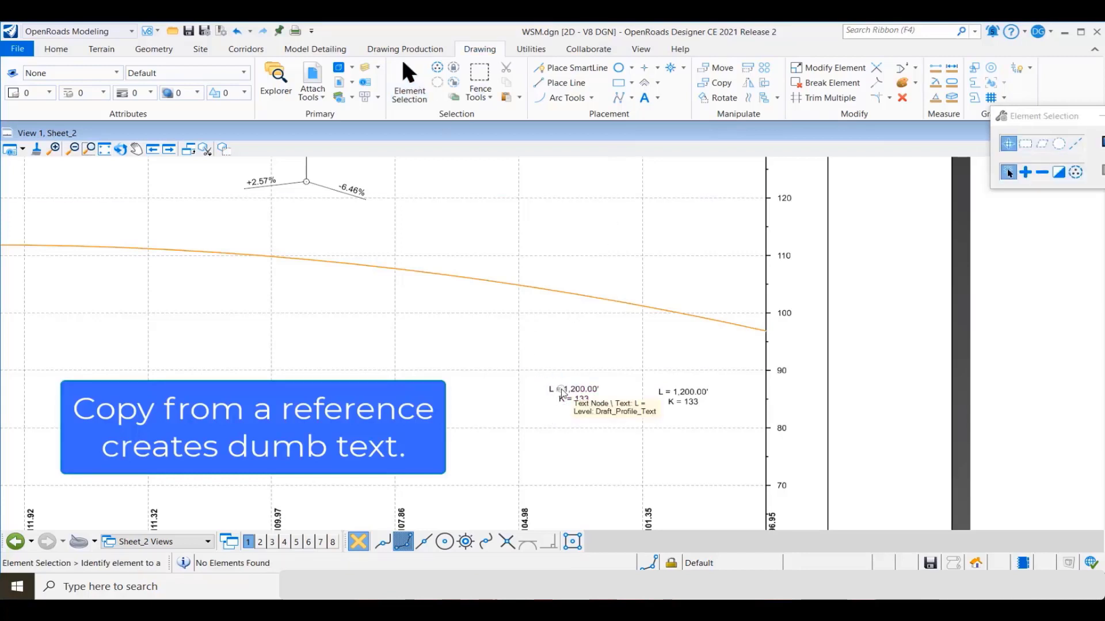